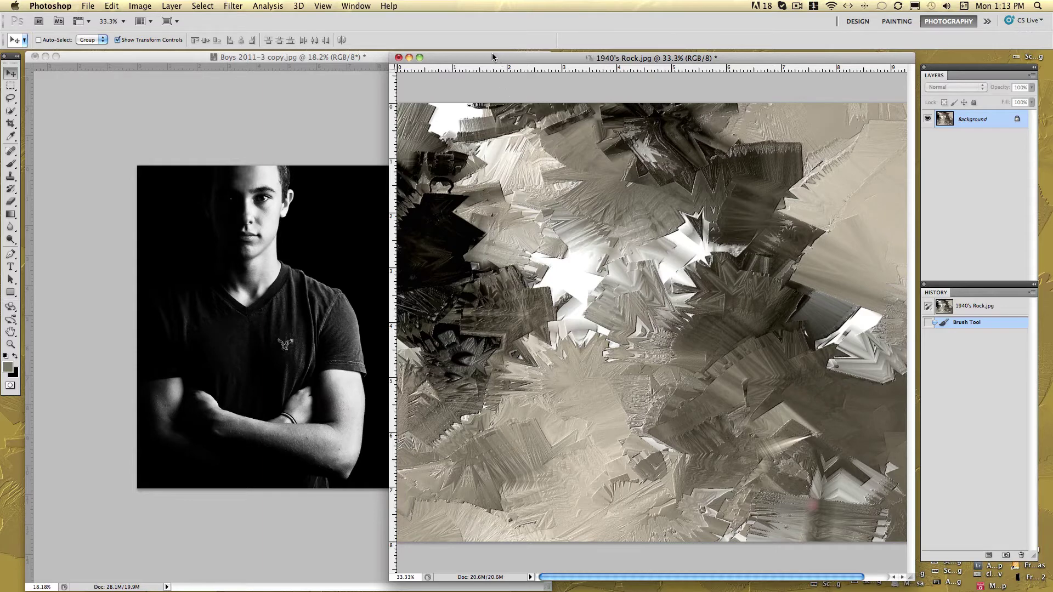
Copy the 1940's Rock.jpg texture into the black-and-white portrait document as a new layer, accepting the color profile conversion
{"action": "left_click_drag", "start_coordinate": [490, 54], "coordinate": [496, 54]}
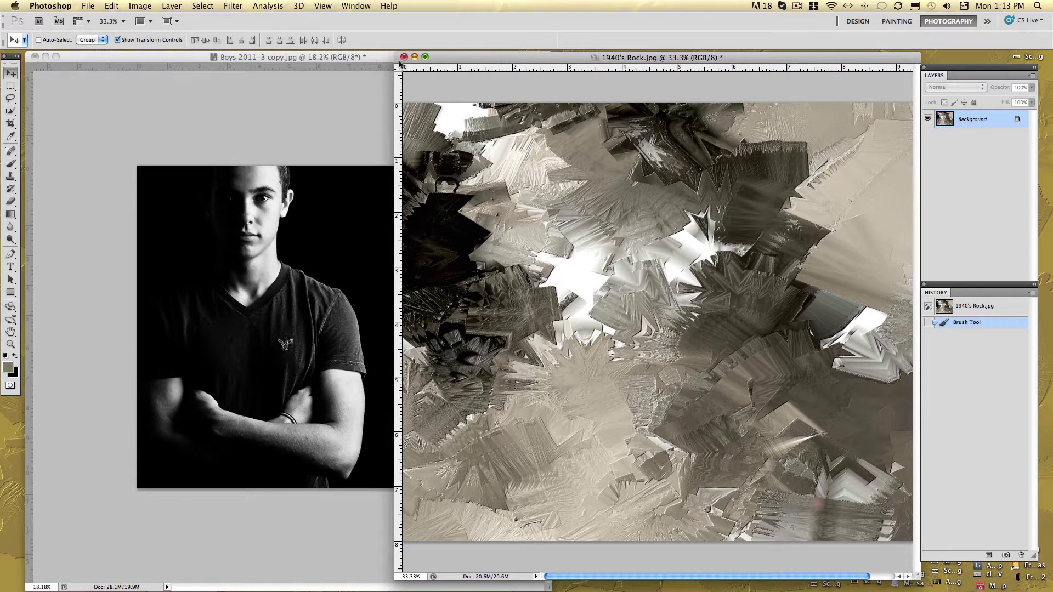
{"action": "left_click_drag", "start_coordinate": [127, 57], "coordinate": [136, 57]}
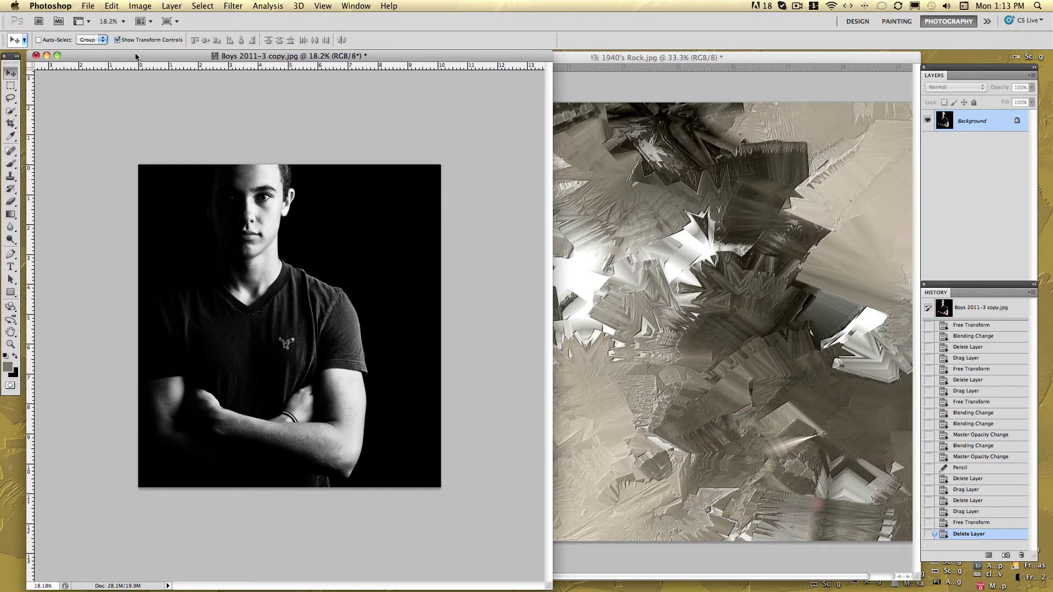
{"action": "left_click", "coordinate": [564, 54]}
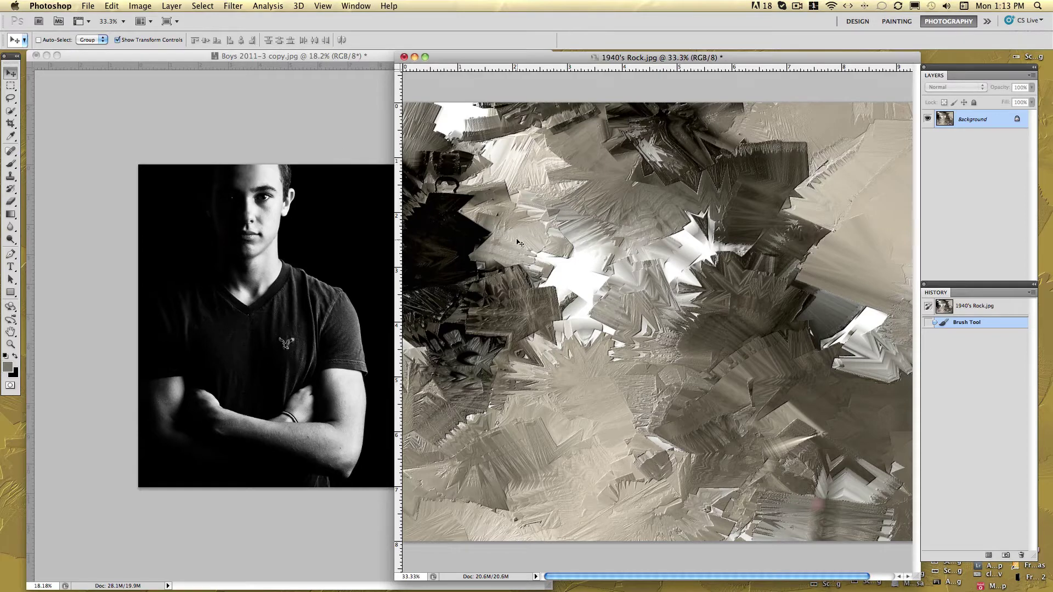
{"action": "left_click_drag", "start_coordinate": [518, 243], "coordinate": [540, 277]}
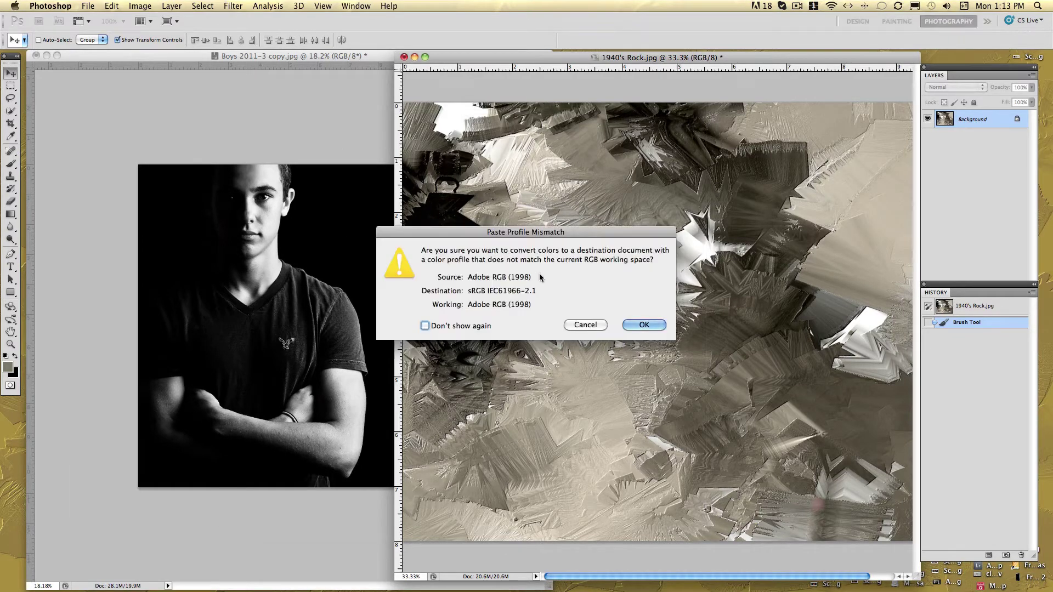
{"action": "left_click", "coordinate": [644, 324]}
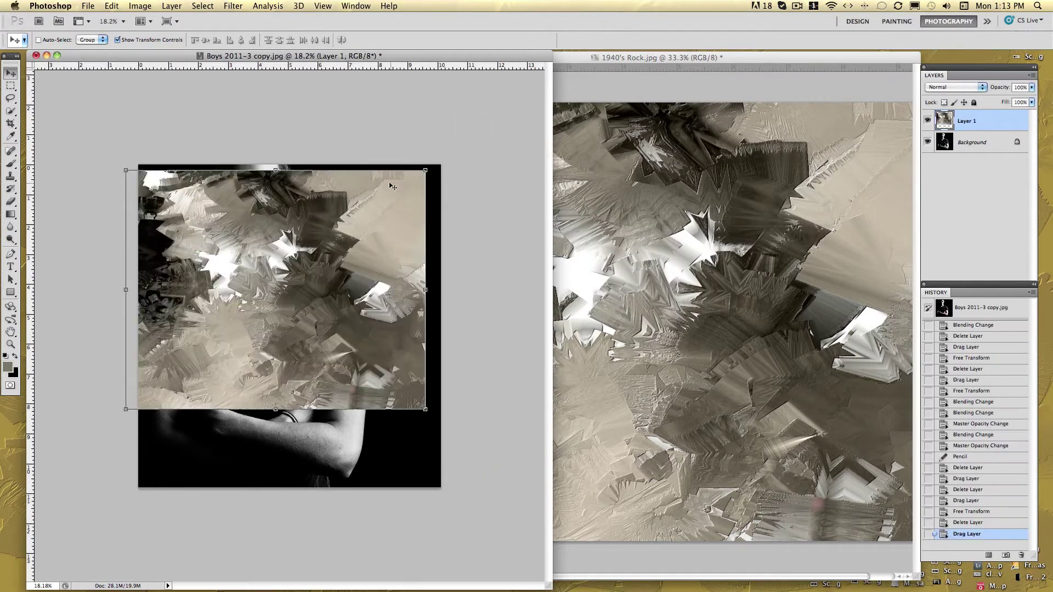
{"action": "left_click_drag", "start_coordinate": [275, 170], "coordinate": [276, 164]}
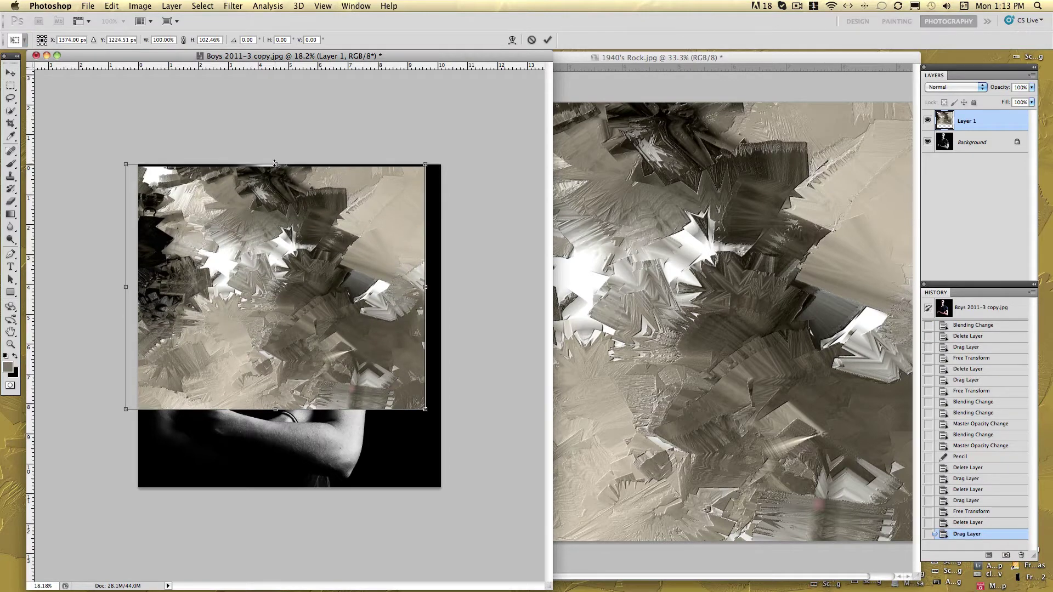
{"action": "left_click_drag", "start_coordinate": [127, 290], "coordinate": [137, 290]}
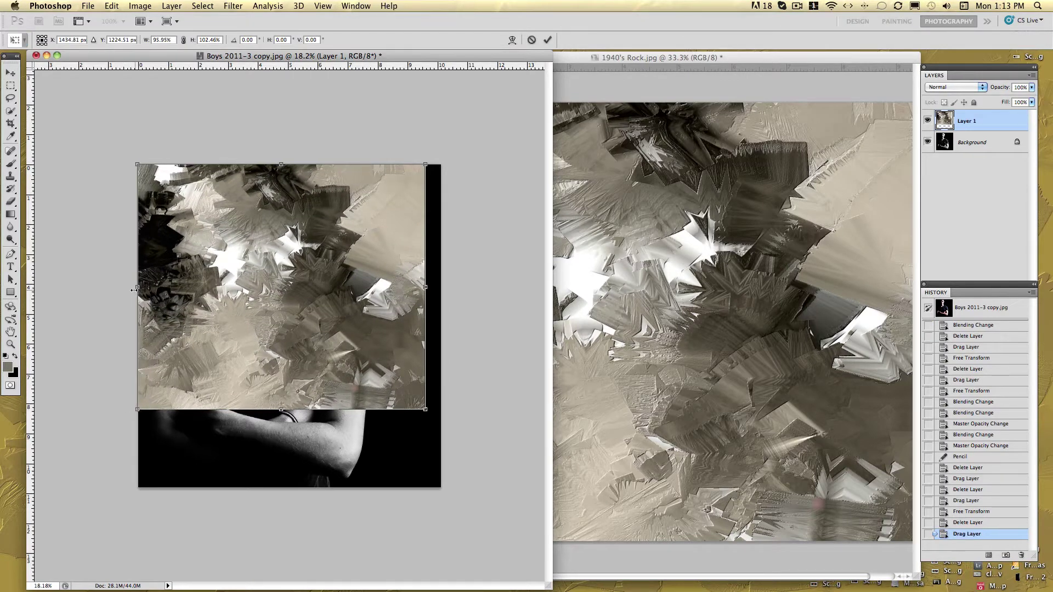
{"action": "left_click_drag", "start_coordinate": [423, 409], "coordinate": [442, 433]}
{"action": "left_click_drag", "start_coordinate": [291, 433], "coordinate": [290, 492]}
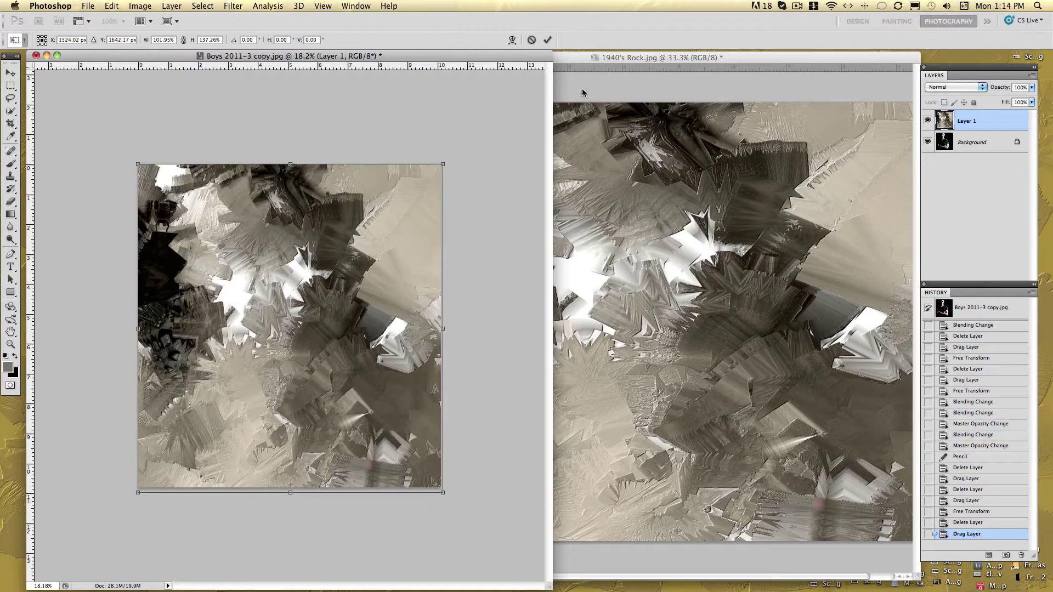
Minimize the 1940's Rock.jpg document and stretch the texture layer until it covers the whole portrait
{"action": "left_click", "coordinate": [579, 56]}
{"action": "left_click", "coordinate": [415, 57]}
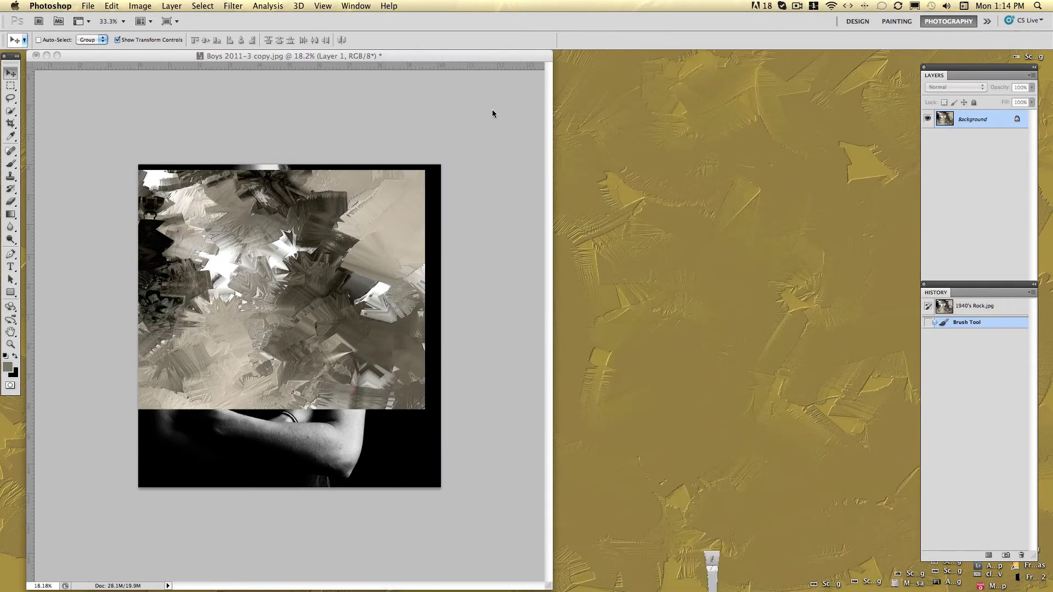
{"action": "left_click_drag", "start_coordinate": [508, 56], "coordinate": [522, 56]}
{"action": "left_click_drag", "start_coordinate": [445, 299], "coordinate": [458, 299]}
{"action": "left_click_drag", "start_coordinate": [296, 171], "coordinate": [297, 161]}
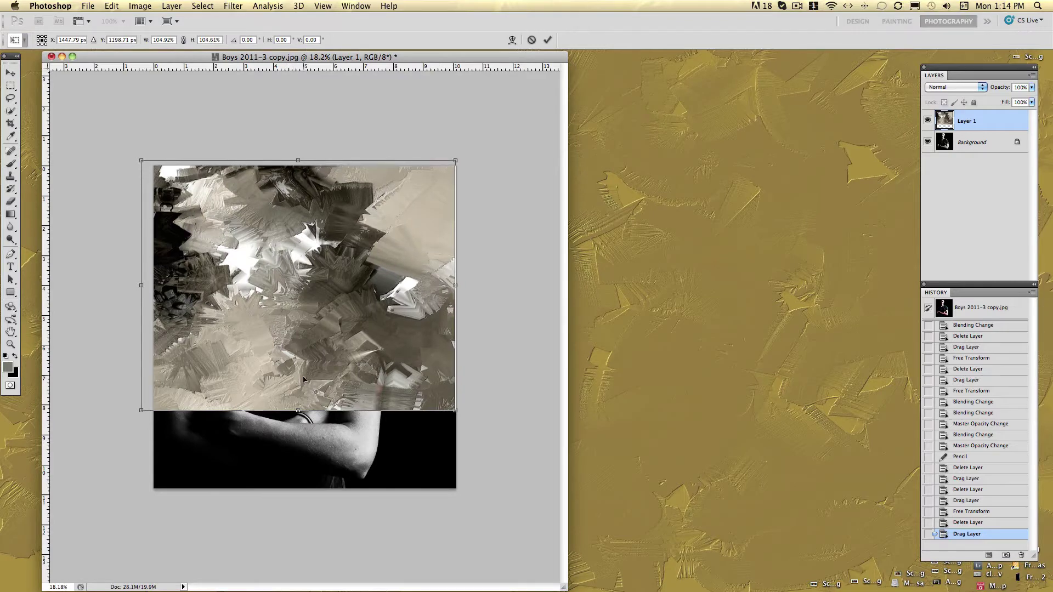
{"action": "left_click_drag", "start_coordinate": [298, 410], "coordinate": [298, 493]}
Lower Layer 1's opacity to 59%, reposition the texture slightly over the portrait, and apply the transform
{"action": "left_click_drag", "start_coordinate": [935, 75], "coordinate": [642, 100]}
{"action": "left_click", "coordinate": [738, 113]}
{"action": "left_click_drag", "start_coordinate": [738, 125], "coordinate": [728, 128]}
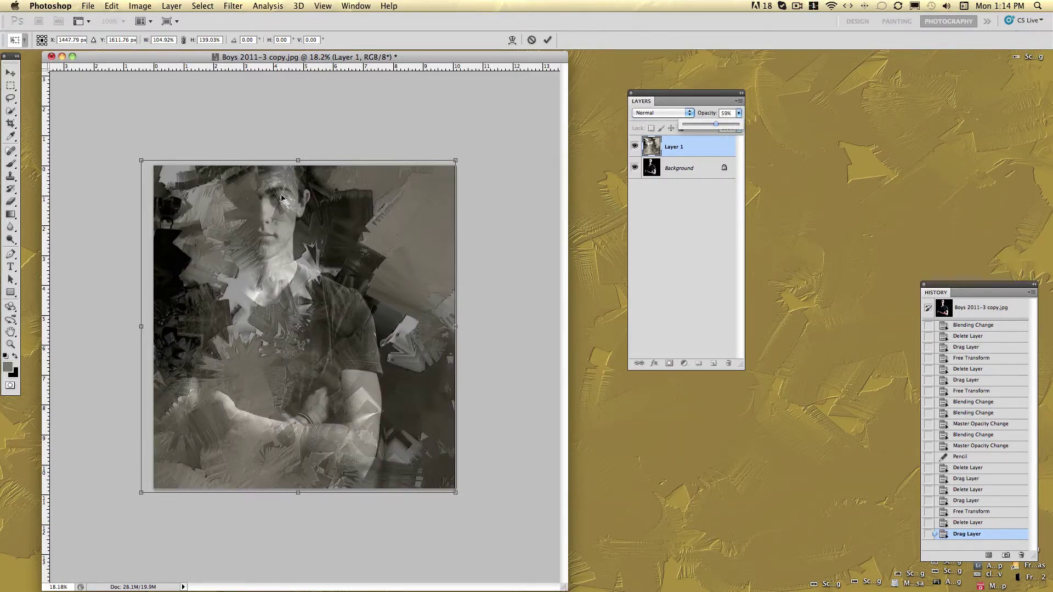
{"action": "left_click_drag", "start_coordinate": [284, 209], "coordinate": [265, 223]}
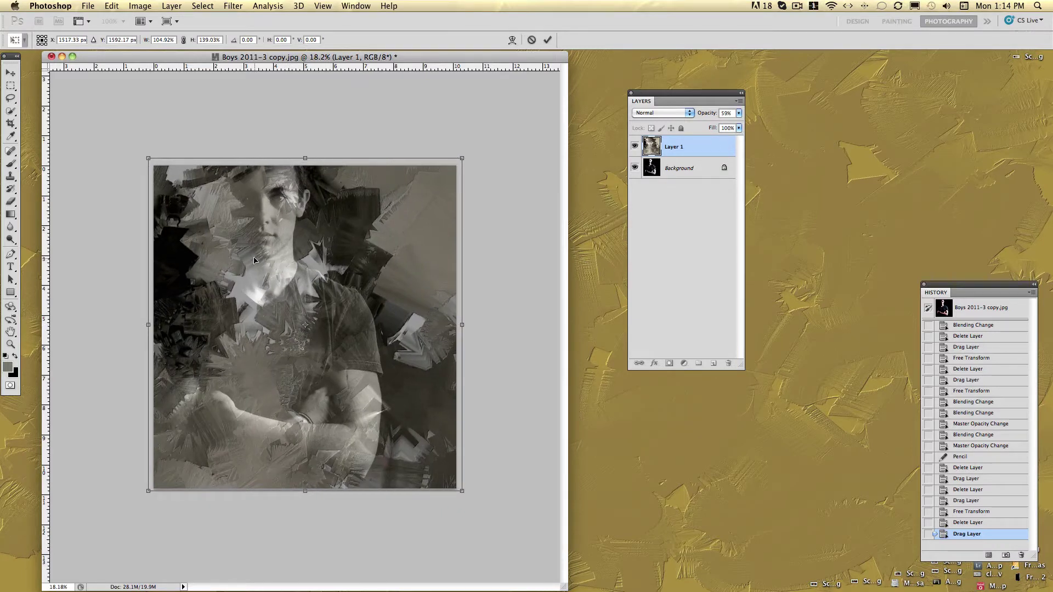
{"action": "left_click_drag", "start_coordinate": [254, 260], "coordinate": [254, 263]}
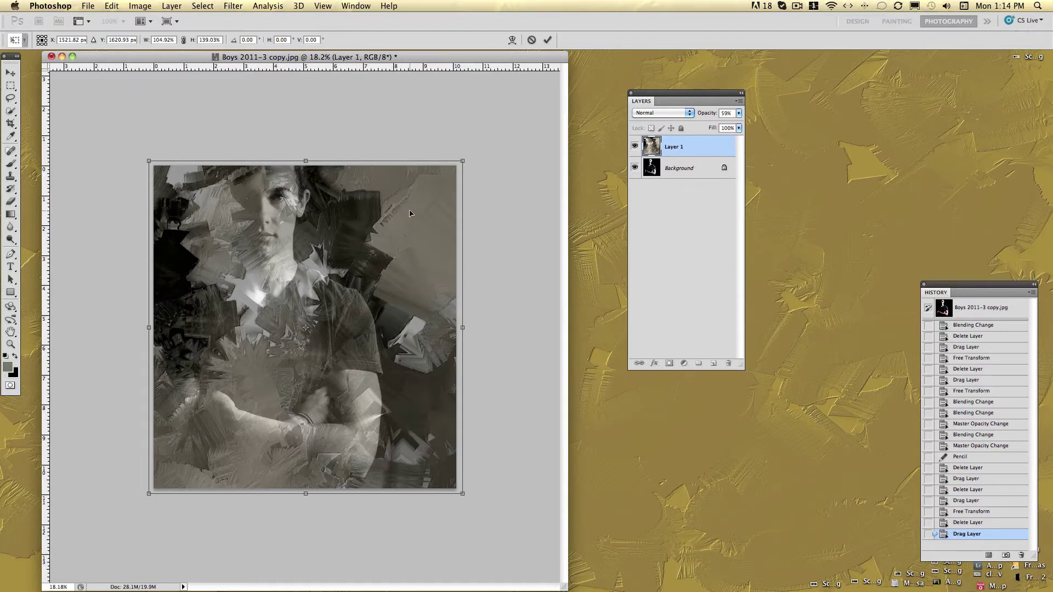
{"action": "key", "text": "Return"}
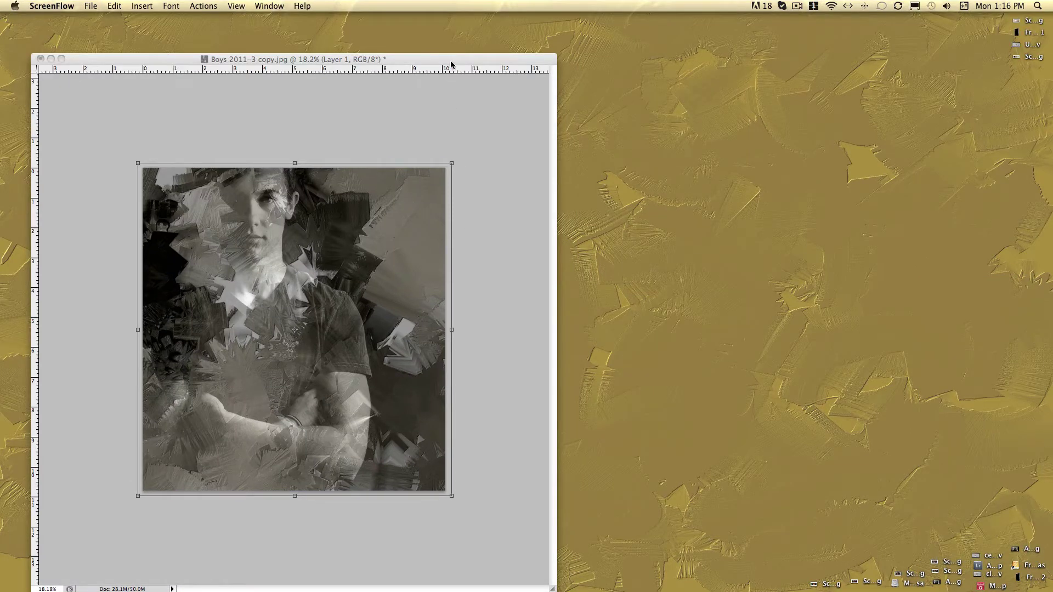
Switch the texture layer's blending mode to Linear Light
{"action": "left_click", "coordinate": [451, 65]}
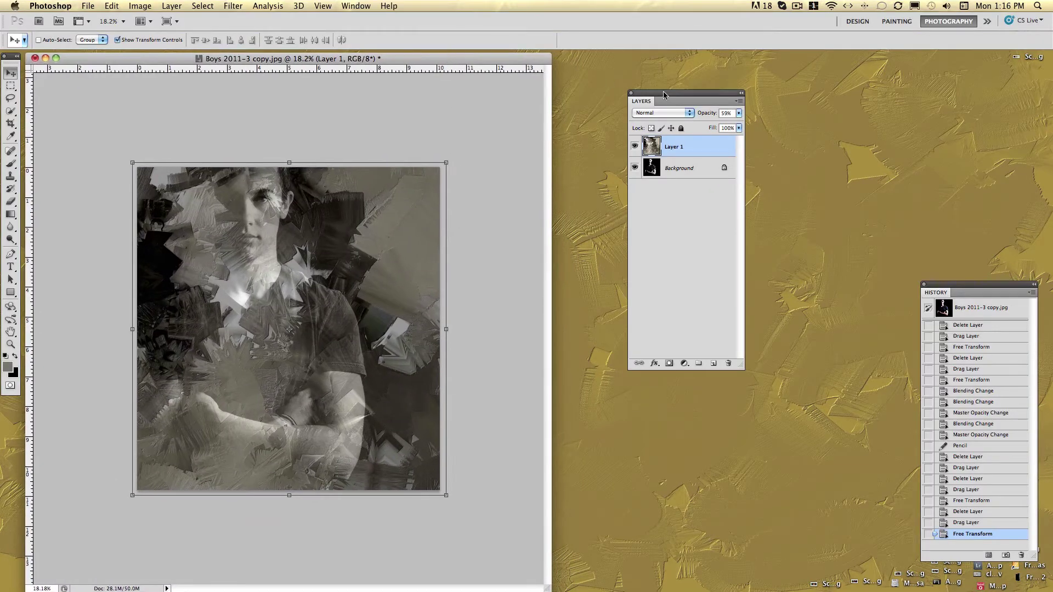
{"action": "left_click_drag", "start_coordinate": [663, 95], "coordinate": [531, 101]}
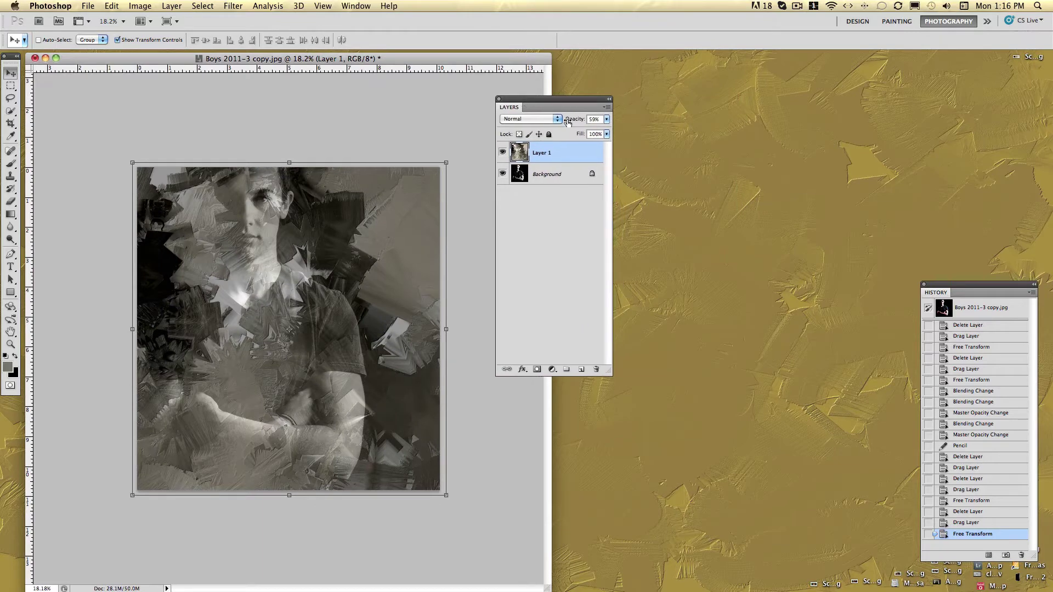
{"action": "left_click", "coordinate": [557, 119]}
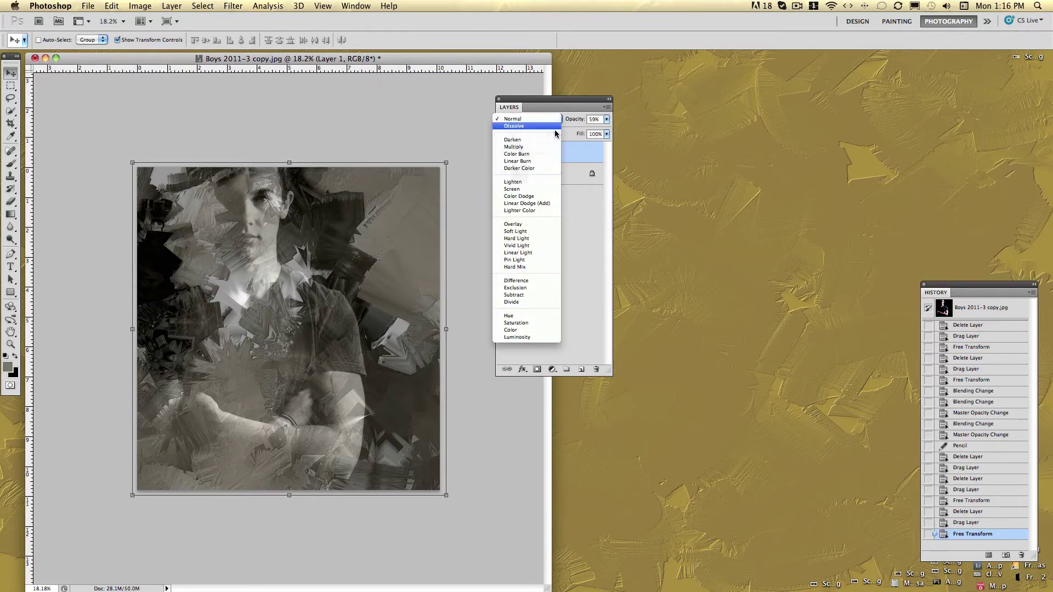
{"action": "left_click", "coordinate": [543, 254]}
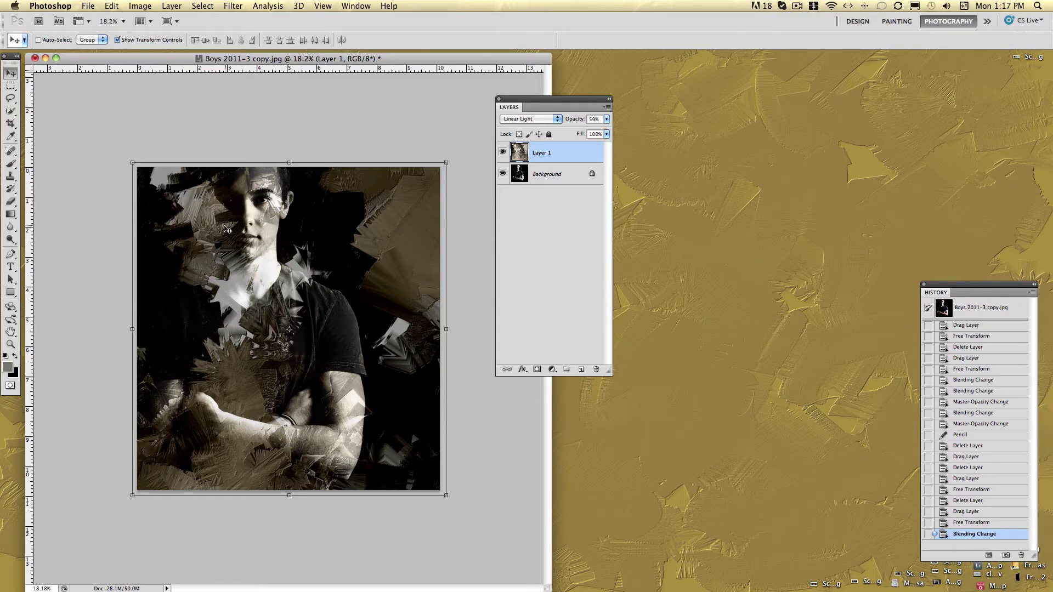
Return Layer 1 to Normal blending at 100% opacity and sample the texture's gray-brown #887f70 as the foreground color
{"action": "left_click", "coordinate": [558, 122]}
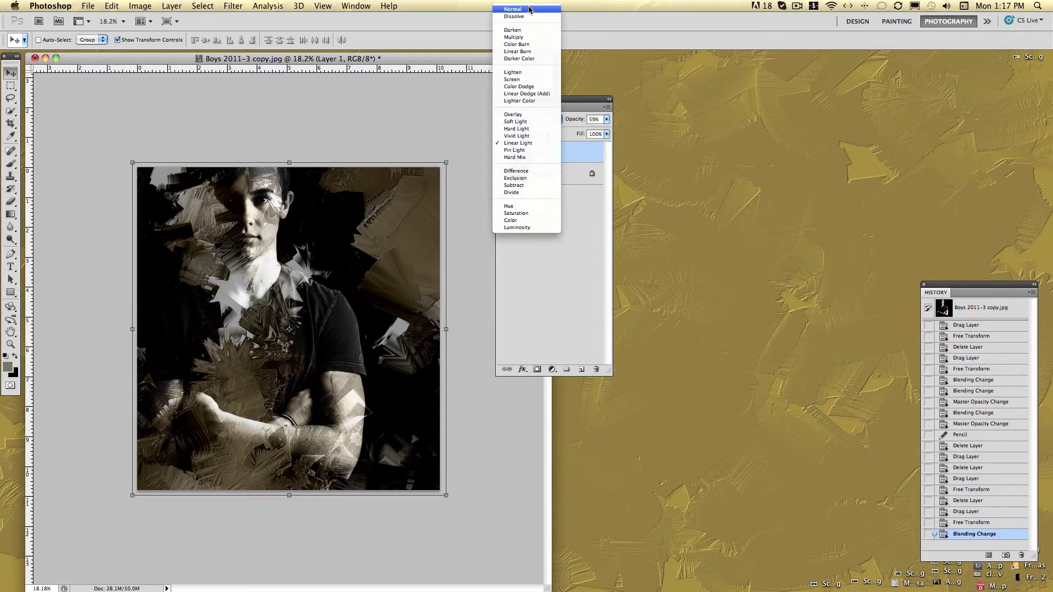
{"action": "left_click", "coordinate": [523, 10]}
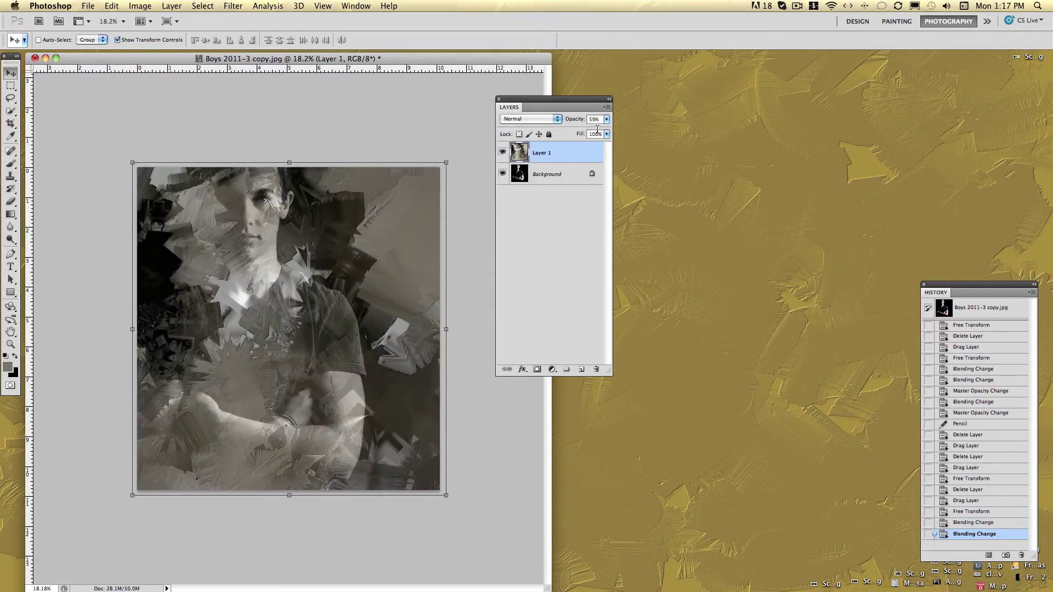
{"action": "left_click", "coordinate": [607, 120]}
{"action": "left_click_drag", "start_coordinate": [585, 130], "coordinate": [609, 139]}
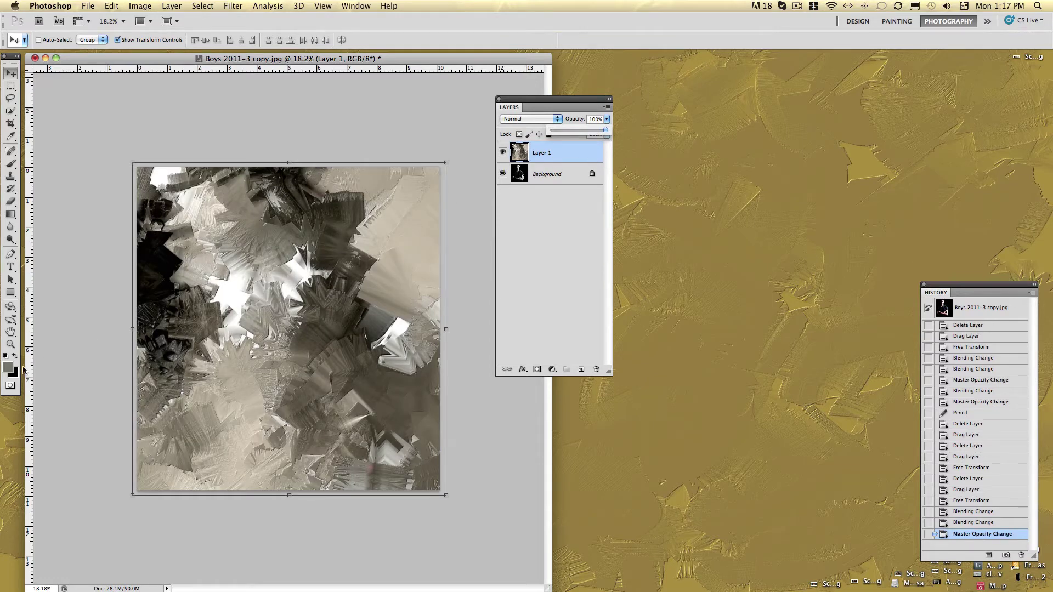
{"action": "left_click", "coordinate": [8, 370]}
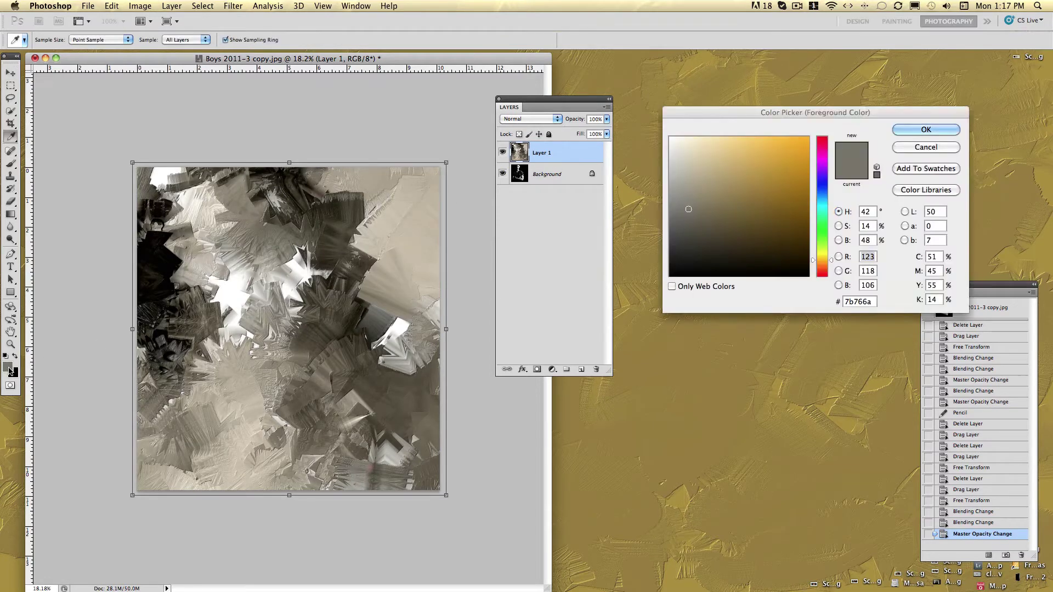
{"action": "left_click", "coordinate": [250, 220]}
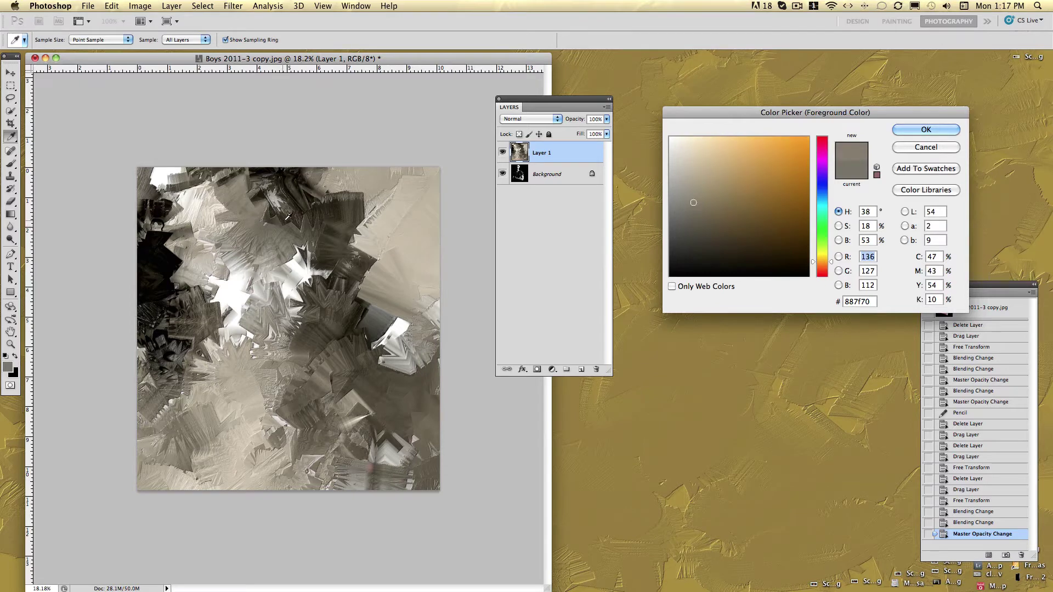
{"action": "left_click", "coordinate": [926, 130]}
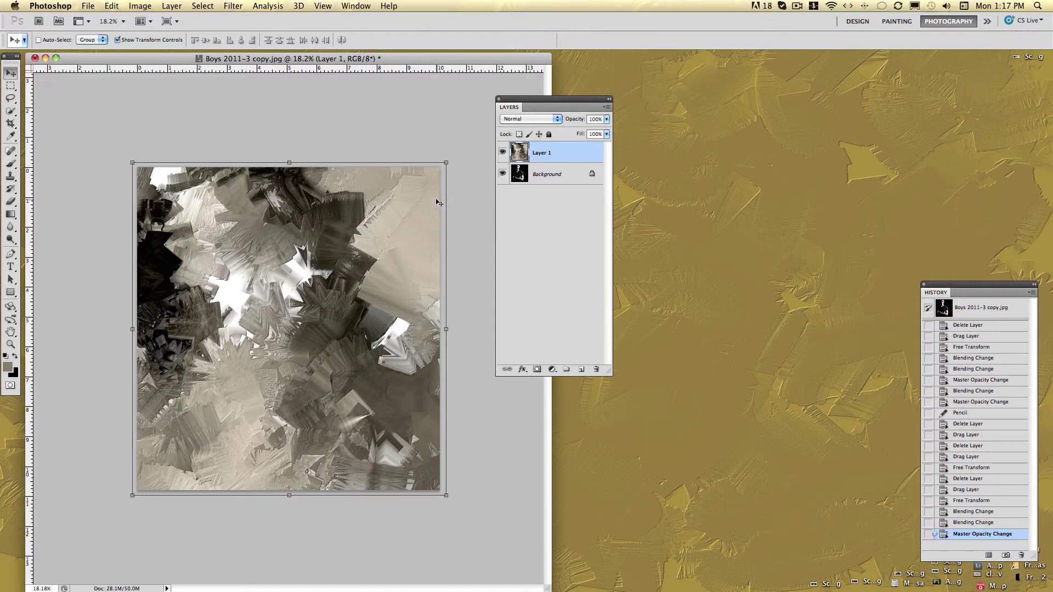
Set Layer 1's opacity to 59% and its blending mode to Linear Light
{"action": "left_click_drag", "start_coordinate": [609, 121], "coordinate": [582, 134]}
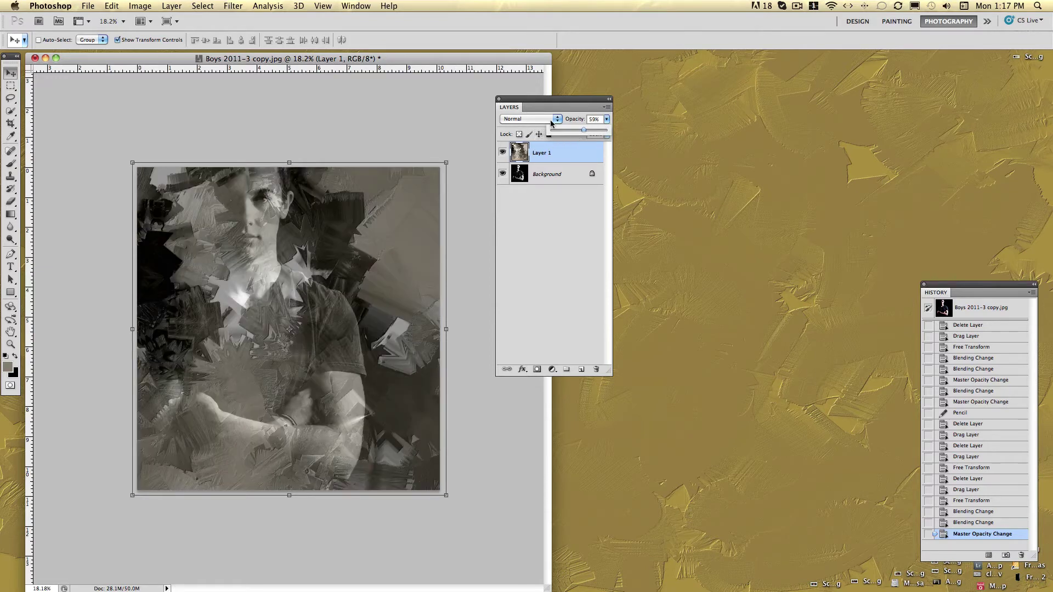
{"action": "left_click", "coordinate": [558, 120]}
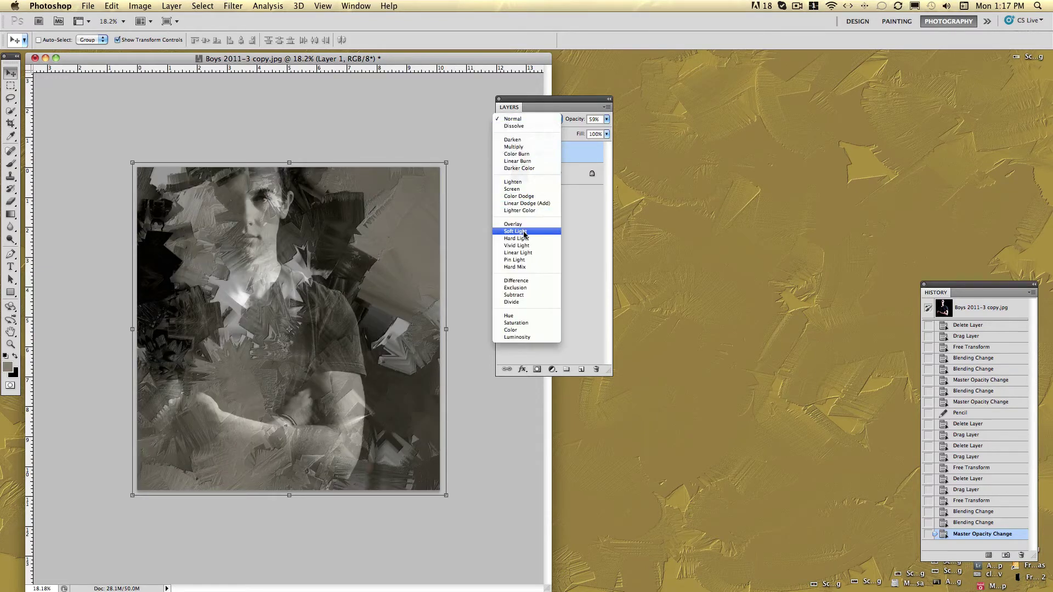
{"action": "left_click", "coordinate": [518, 253]}
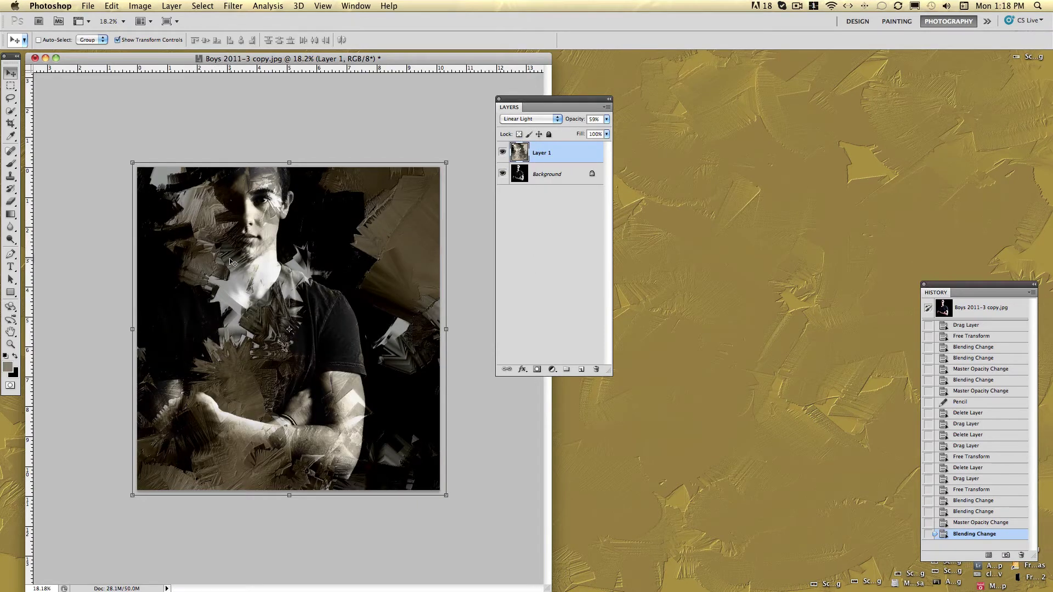
Paint the sampled color on Layer 1 with a size 175 brush over the texture covering the face, neck and chest
{"action": "key", "text": "b"}
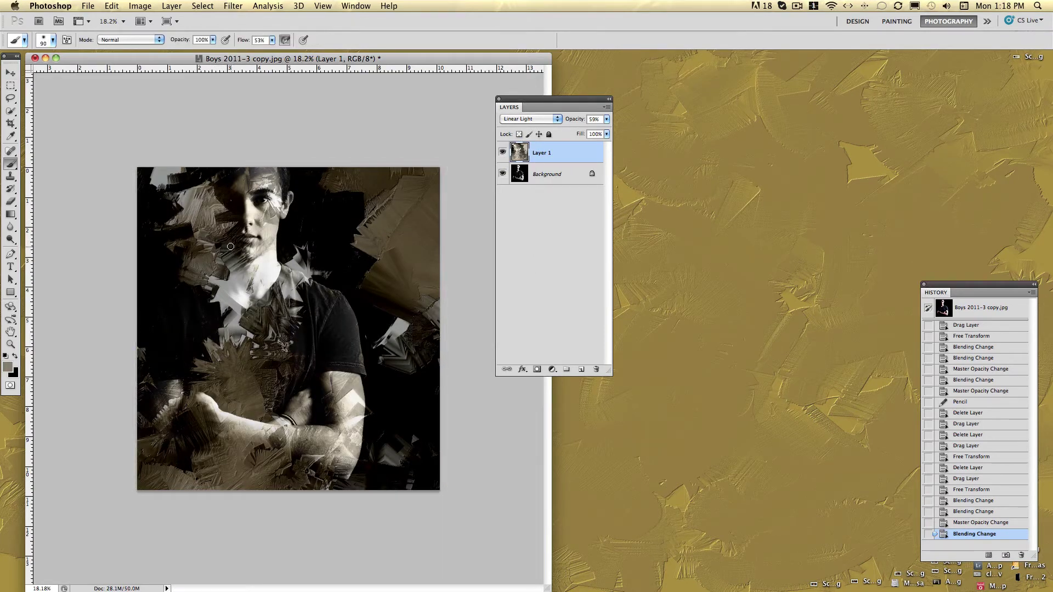
{"action": "key", "text": "bracketright"}
{"action": "key", "text": "bracketright"}
{"action": "mouse_move", "coordinate": [229, 212]}
{"action": "left_mouse_down"}
{"action": "mouse_move", "coordinate": [219, 165]}
{"action": "mouse_move", "coordinate": [191, 172]}
{"action": "mouse_move", "coordinate": [175, 202]}
{"action": "mouse_move", "coordinate": [168, 196]}
{"action": "mouse_move", "coordinate": [155, 211]}
{"action": "mouse_move", "coordinate": [138, 188]}
{"action": "mouse_move", "coordinate": [185, 208]}
{"action": "mouse_move", "coordinate": [206, 234]}
{"action": "mouse_move", "coordinate": [199, 285]}
{"action": "mouse_move", "coordinate": [189, 234]}
{"action": "mouse_move", "coordinate": [171, 216]}
{"action": "mouse_move", "coordinate": [205, 259]}
{"action": "mouse_move", "coordinate": [197, 297]}
{"action": "mouse_move", "coordinate": [251, 243]}
{"action": "mouse_move", "coordinate": [212, 301]}
{"action": "mouse_move", "coordinate": [269, 251]}
{"action": "left_mouse_up"}
{"action": "mouse_move", "coordinate": [208, 326]}
{"action": "left_mouse_down"}
{"action": "mouse_move", "coordinate": [241, 329]}
{"action": "mouse_move", "coordinate": [219, 367]}
{"action": "mouse_move", "coordinate": [203, 348]}
{"action": "mouse_move", "coordinate": [260, 284]}
{"action": "mouse_move", "coordinate": [241, 330]}
{"action": "left_mouse_up"}
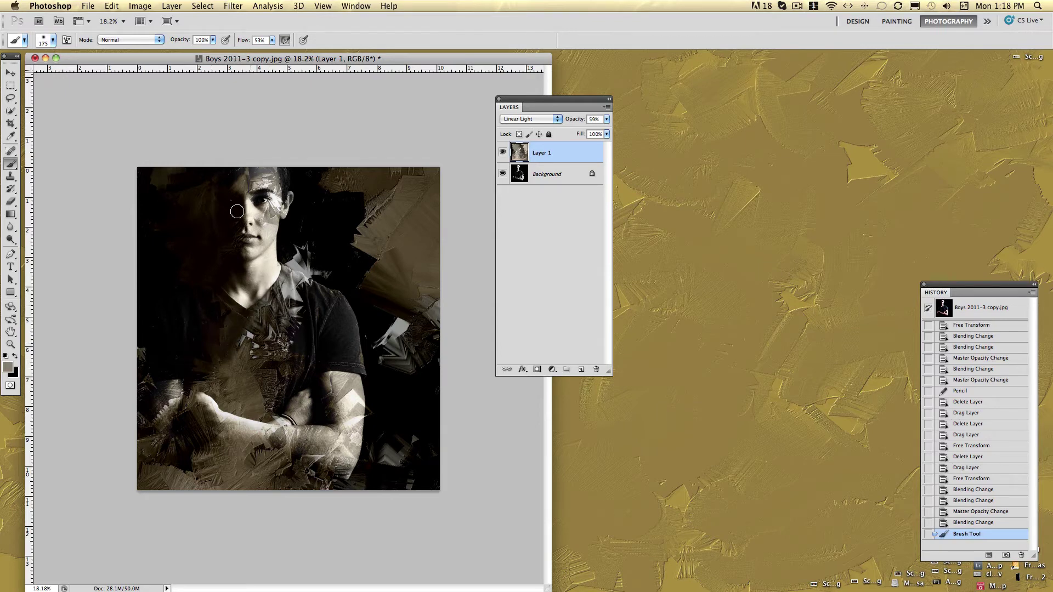
{"action": "mouse_move", "coordinate": [245, 188]}
{"action": "left_mouse_down"}
{"action": "mouse_move", "coordinate": [268, 168]}
{"action": "mouse_move", "coordinate": [239, 179]}
{"action": "mouse_move", "coordinate": [256, 207]}
{"action": "mouse_move", "coordinate": [263, 200]}
{"action": "mouse_move", "coordinate": [251, 208]}
{"action": "mouse_move", "coordinate": [250, 225]}
{"action": "mouse_move", "coordinate": [267, 229]}
{"action": "mouse_move", "coordinate": [258, 252]}
{"action": "left_mouse_up"}
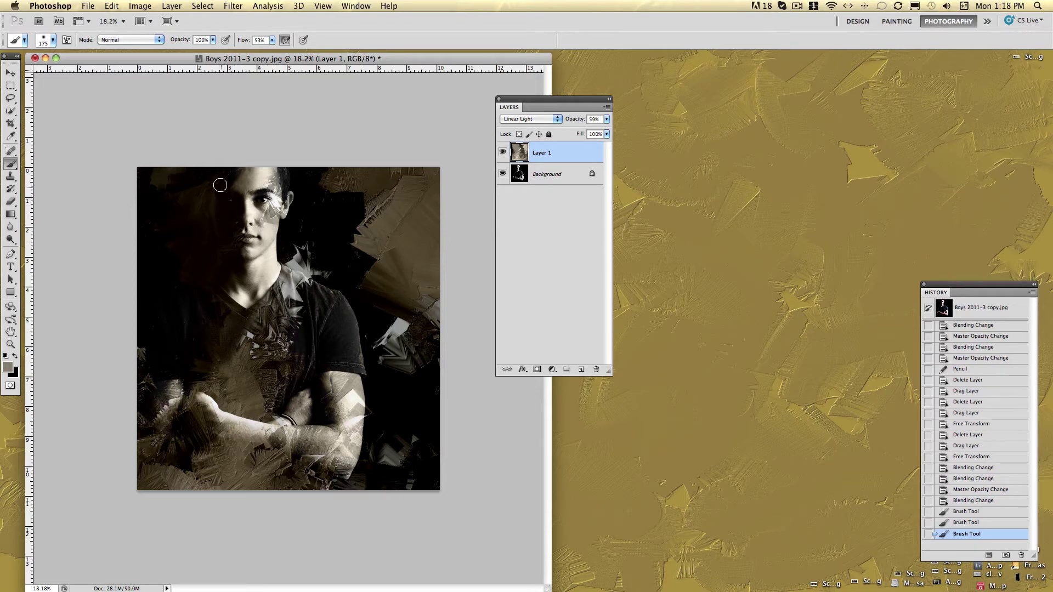
Paint out the texture over the forearms, lower shirt and background beside the shadowed shoulder, enlarging the brush to 300
{"action": "mouse_move", "coordinate": [188, 401]}
{"action": "left_mouse_down"}
{"action": "mouse_move", "coordinate": [209, 377]}
{"action": "mouse_move", "coordinate": [216, 387]}
{"action": "mouse_move", "coordinate": [226, 350]}
{"action": "mouse_move", "coordinate": [227, 429]}
{"action": "mouse_move", "coordinate": [238, 431]}
{"action": "mouse_move", "coordinate": [247, 403]}
{"action": "mouse_move", "coordinate": [254, 418]}
{"action": "mouse_move", "coordinate": [261, 411]}
{"action": "mouse_move", "coordinate": [247, 375]}
{"action": "mouse_move", "coordinate": [251, 335]}
{"action": "mouse_move", "coordinate": [243, 366]}
{"action": "mouse_move", "coordinate": [268, 429]}
{"action": "mouse_move", "coordinate": [277, 397]}
{"action": "mouse_move", "coordinate": [298, 391]}
{"action": "mouse_move", "coordinate": [303, 404]}
{"action": "mouse_move", "coordinate": [305, 484]}
{"action": "mouse_move", "coordinate": [228, 460]}
{"action": "mouse_move", "coordinate": [226, 479]}
{"action": "mouse_move", "coordinate": [192, 480]}
{"action": "left_mouse_up"}
{"action": "key", "text": "bracketright"}
{"action": "key", "text": "bracketright"}
{"action": "key", "text": "bracketright"}
{"action": "mouse_move", "coordinate": [355, 413]}
{"action": "left_mouse_down"}
{"action": "mouse_move", "coordinate": [312, 446]}
{"action": "mouse_move", "coordinate": [203, 454]}
{"action": "mouse_move", "coordinate": [201, 471]}
{"action": "mouse_move", "coordinate": [251, 448]}
{"action": "mouse_move", "coordinate": [304, 480]}
{"action": "mouse_move", "coordinate": [240, 470]}
{"action": "mouse_move", "coordinate": [305, 485]}
{"action": "mouse_move", "coordinate": [179, 466]}
{"action": "mouse_move", "coordinate": [303, 484]}
{"action": "mouse_move", "coordinate": [282, 477]}
{"action": "left_mouse_up"}
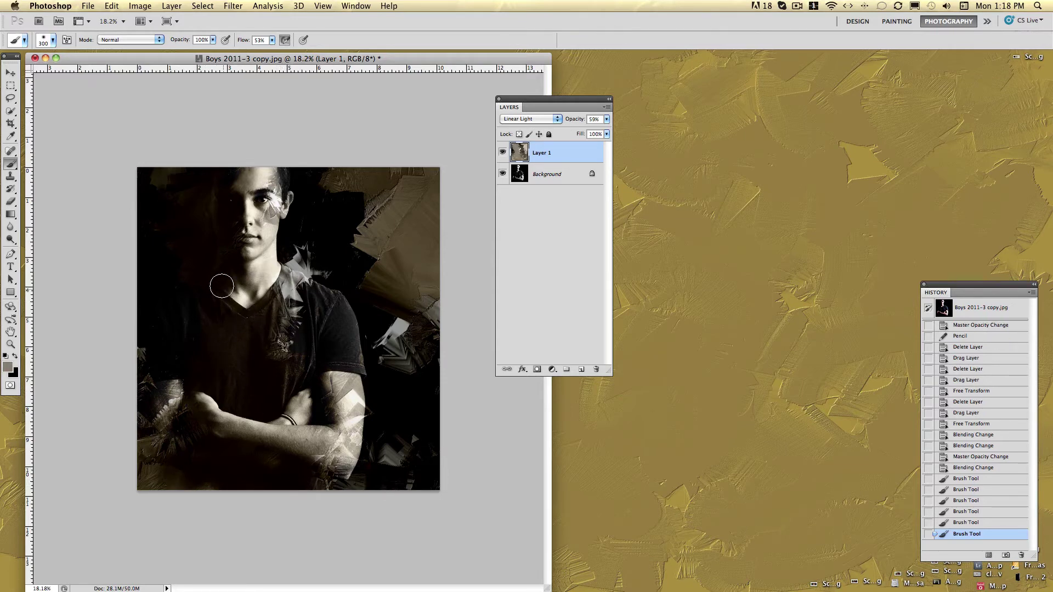
{"action": "mouse_move", "coordinate": [164, 183]}
{"action": "left_mouse_down"}
{"action": "mouse_move", "coordinate": [193, 167]}
{"action": "mouse_move", "coordinate": [197, 205]}
{"action": "mouse_move", "coordinate": [167, 287]}
{"action": "left_mouse_up"}
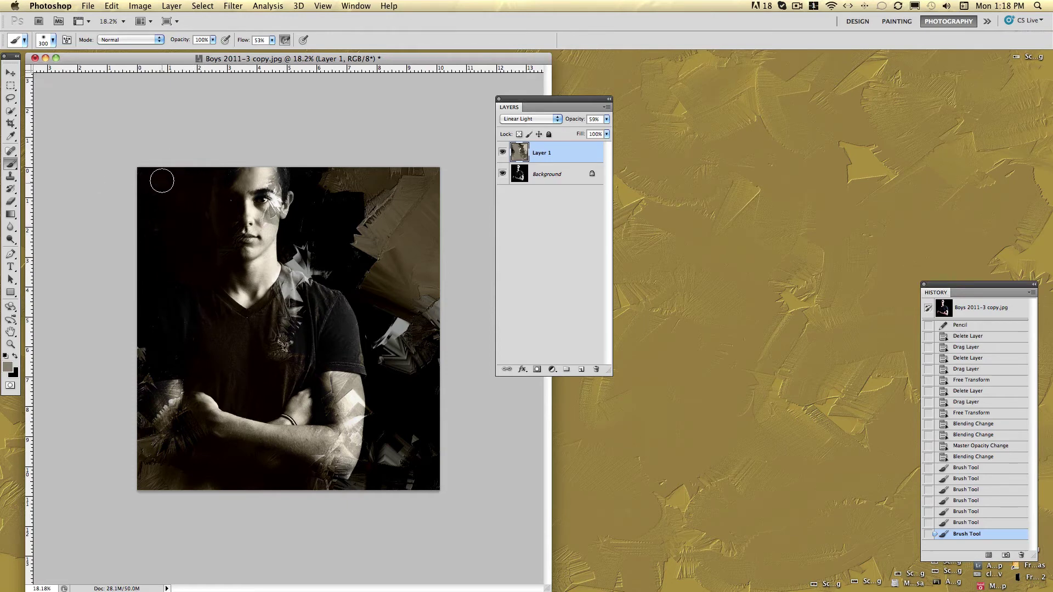
Merge the visible layers of the portrait document
{"action": "left_click", "coordinate": [171, 6]}
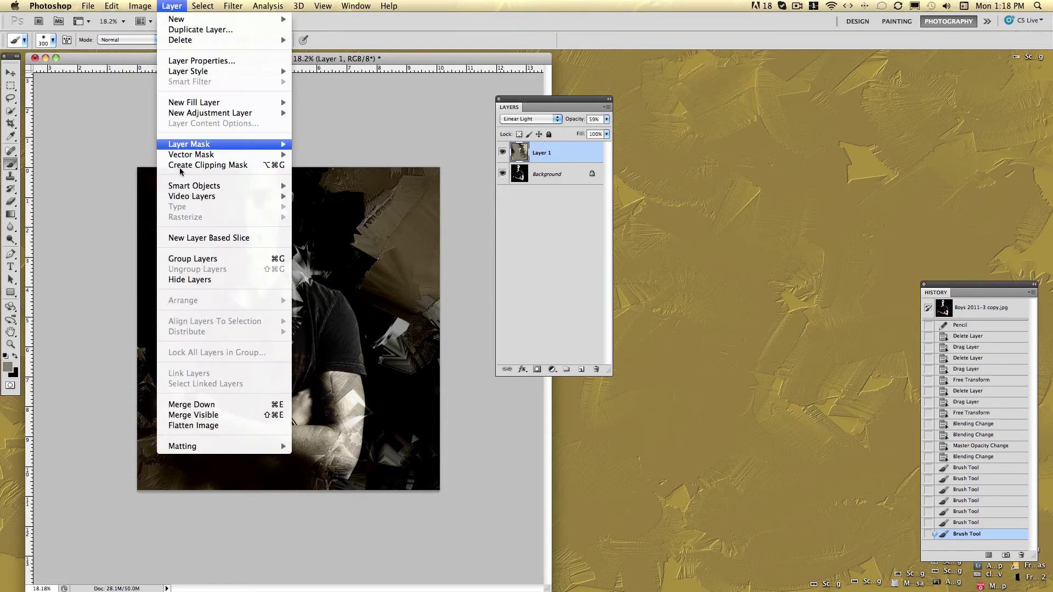
{"action": "left_click", "coordinate": [202, 417]}
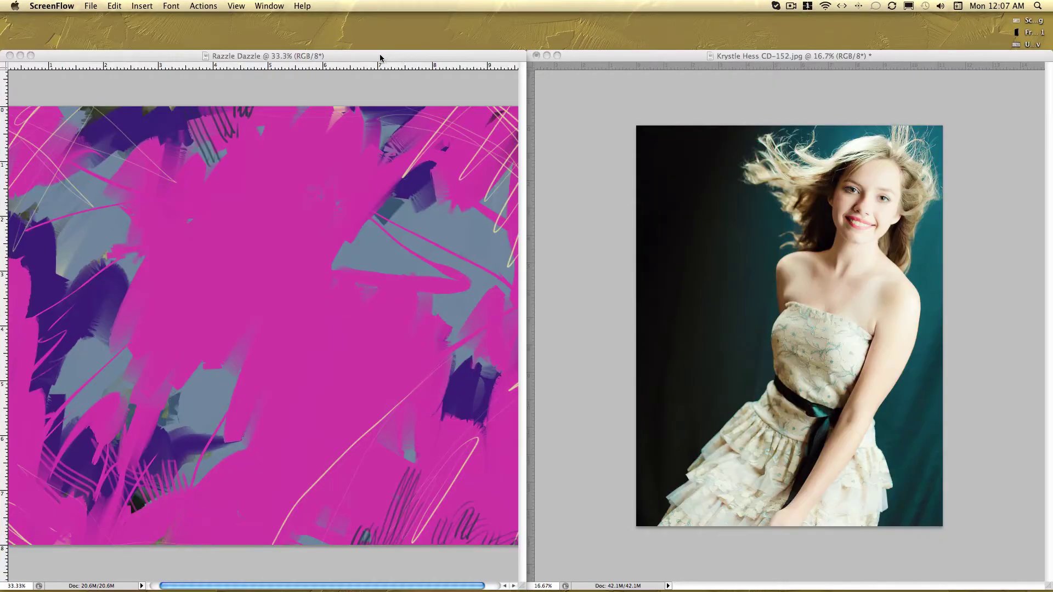
Copy the Razzle Dazzle texture into the portrait document as a new layer, accepting the color profile conversion, and minimize the texture document
{"action": "left_click_drag", "start_coordinate": [376, 56], "coordinate": [397, 67]}
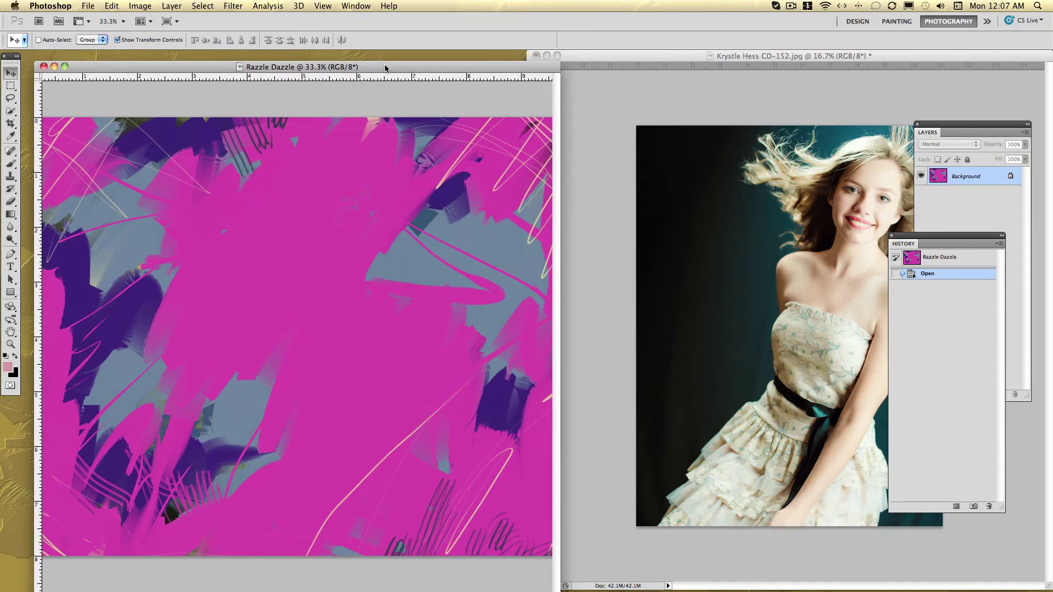
{"action": "left_click_drag", "start_coordinate": [386, 67], "coordinate": [382, 59]}
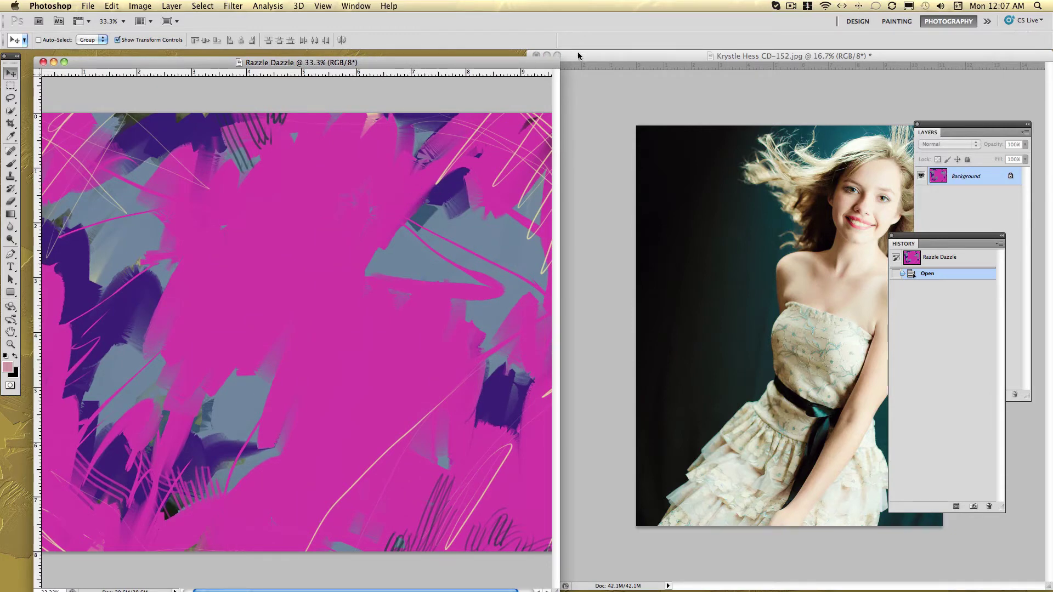
{"action": "left_click_drag", "start_coordinate": [581, 55], "coordinate": [423, 61]}
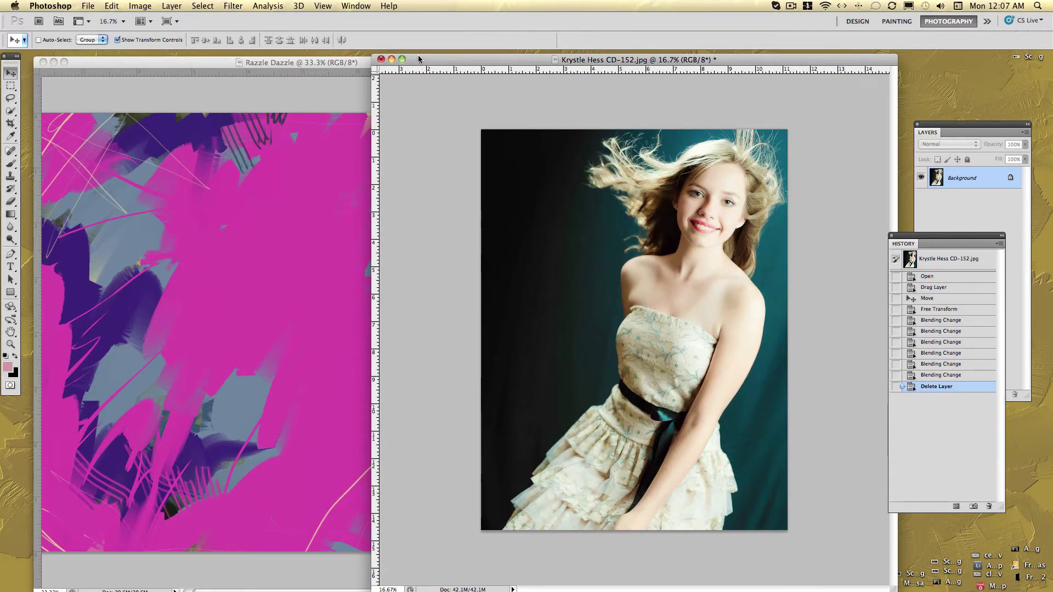
{"action": "left_click_drag", "start_coordinate": [421, 60], "coordinate": [406, 67]}
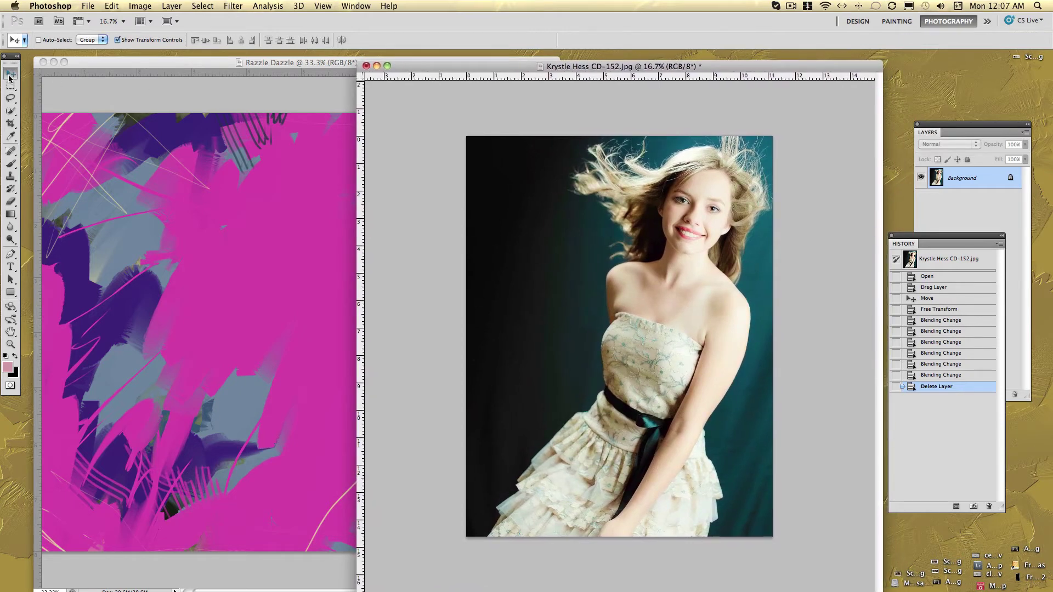
{"action": "left_click", "coordinate": [165, 181]}
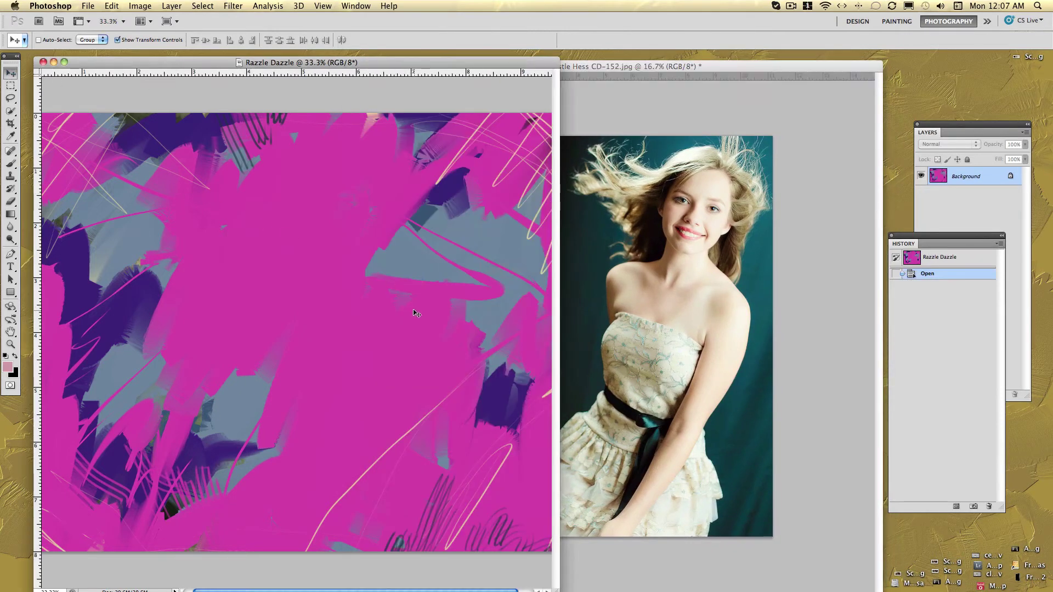
{"action": "left_click_drag", "start_coordinate": [416, 313], "coordinate": [613, 281]}
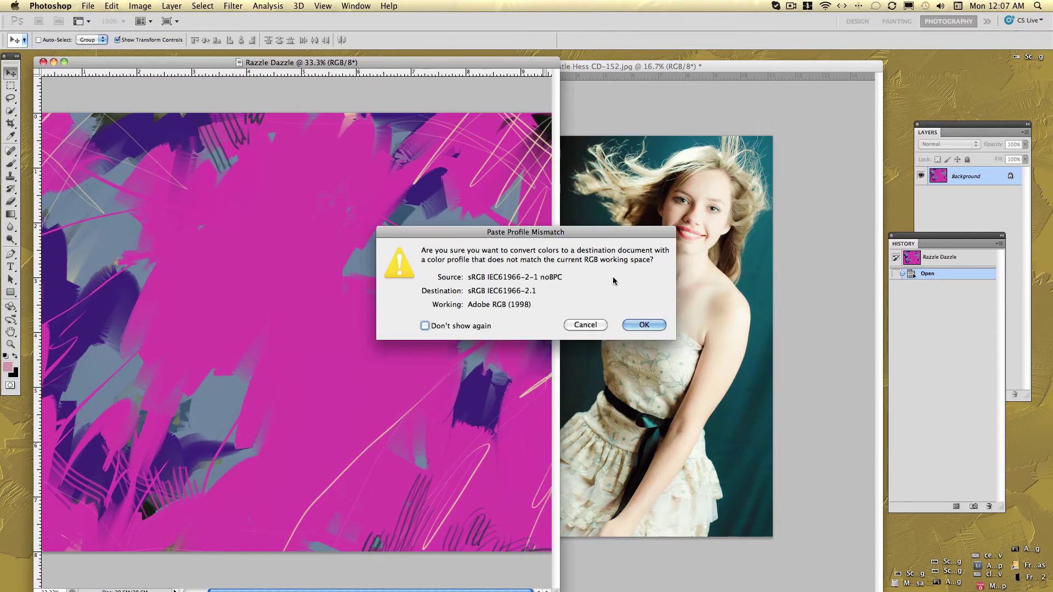
{"action": "left_click", "coordinate": [631, 325]}
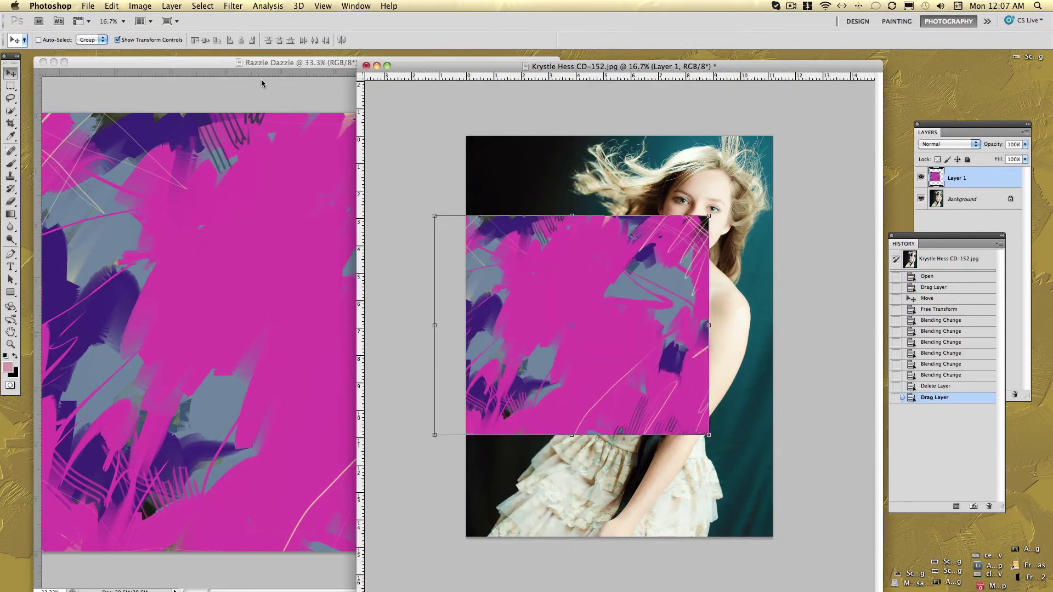
{"action": "left_click", "coordinate": [54, 61]}
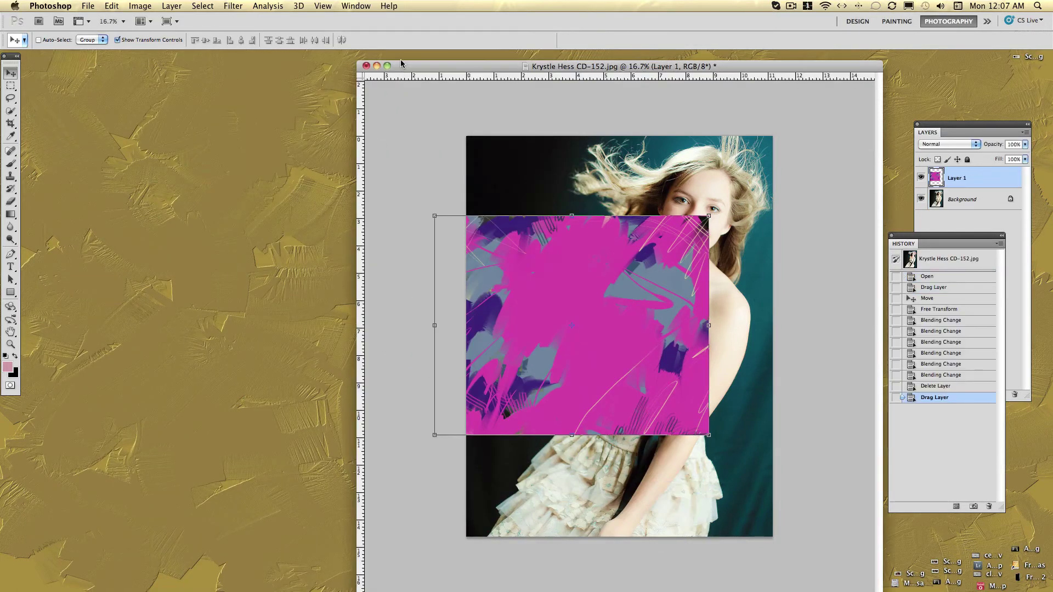
Align the texture layer with the portrait's upper-left corner and stretch it to about 113% width and 188% height, covering the whole canvas
{"action": "left_click_drag", "start_coordinate": [397, 71], "coordinate": [123, 60]}
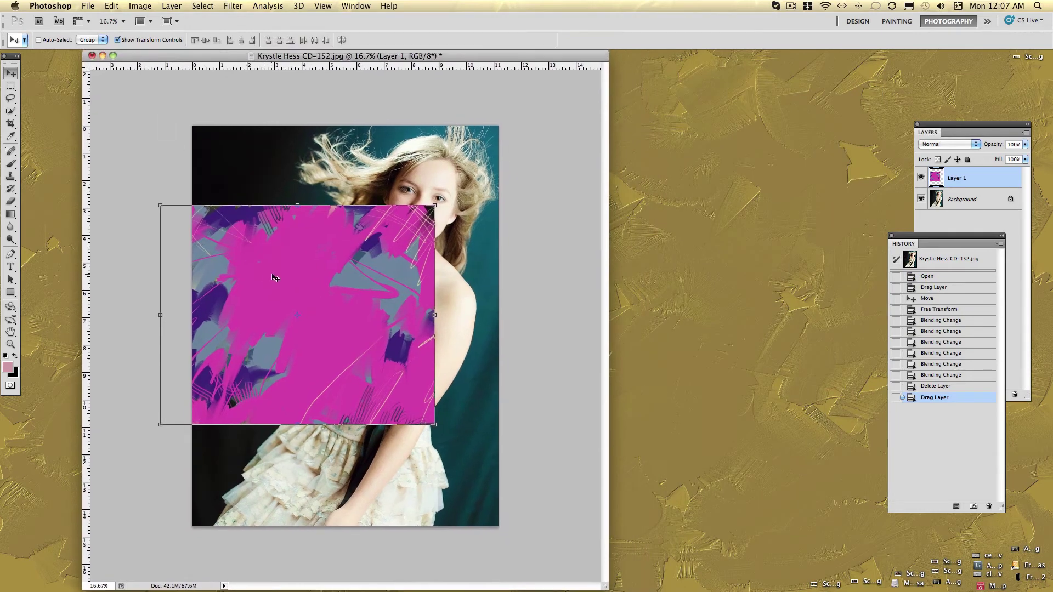
{"action": "left_click_drag", "start_coordinate": [273, 277], "coordinate": [307, 197]}
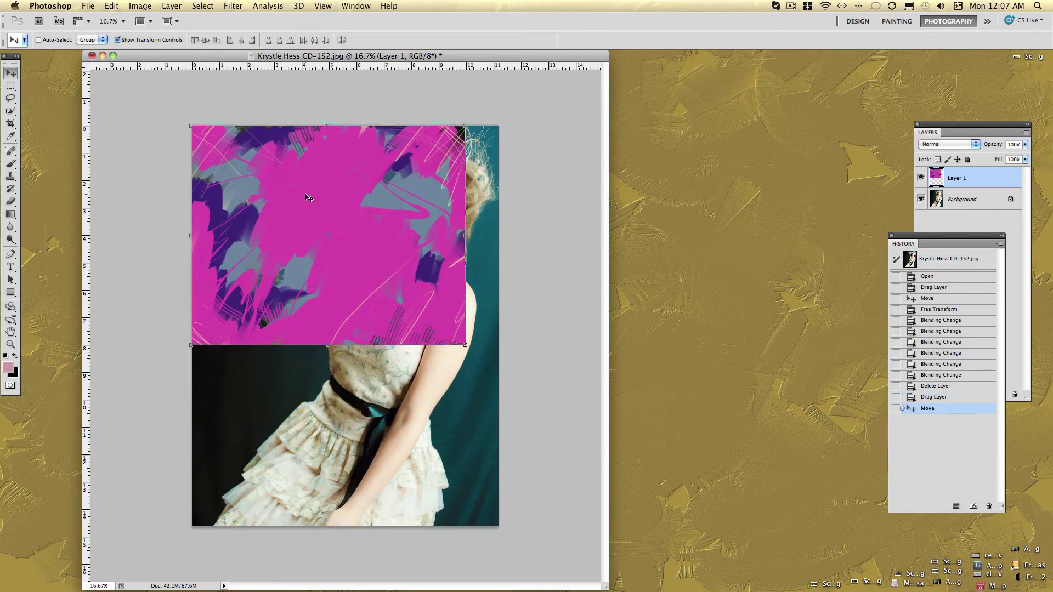
{"action": "left_click_drag", "start_coordinate": [464, 342], "coordinate": [502, 383]}
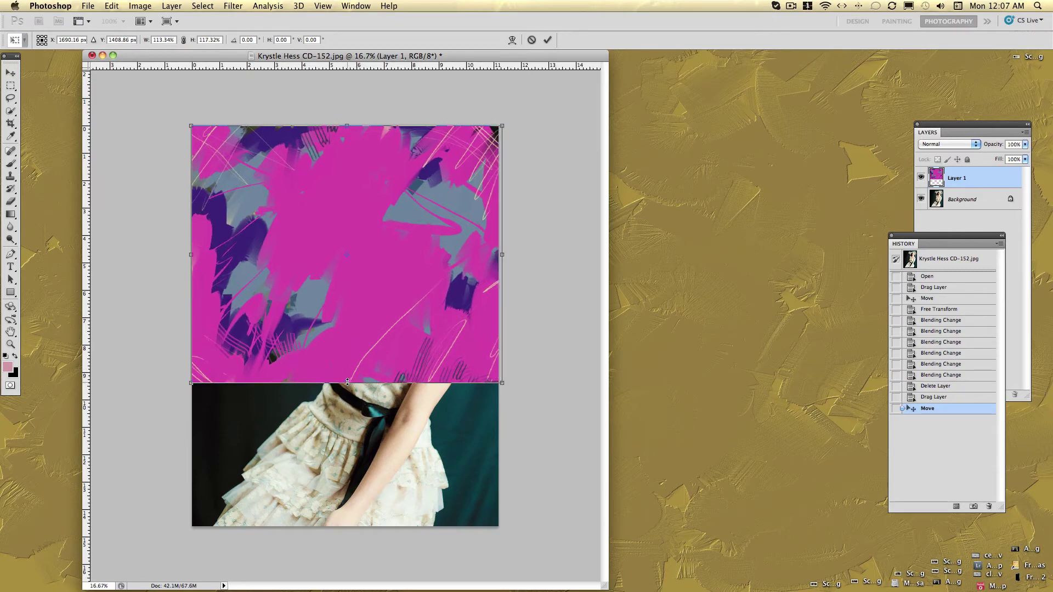
{"action": "left_click_drag", "start_coordinate": [347, 382], "coordinate": [337, 533]}
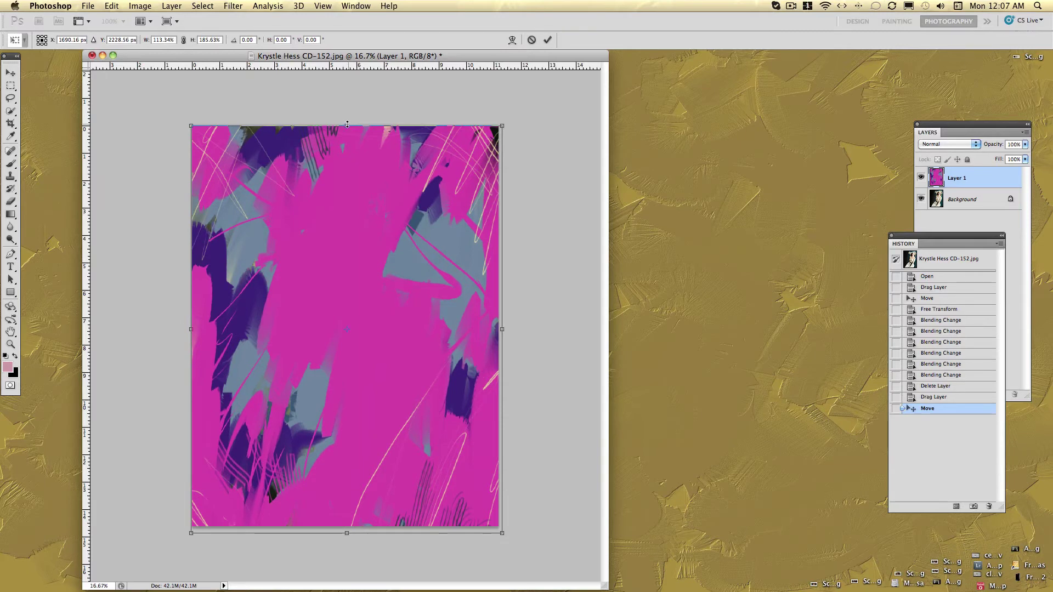
{"action": "left_click_drag", "start_coordinate": [347, 124], "coordinate": [347, 120]}
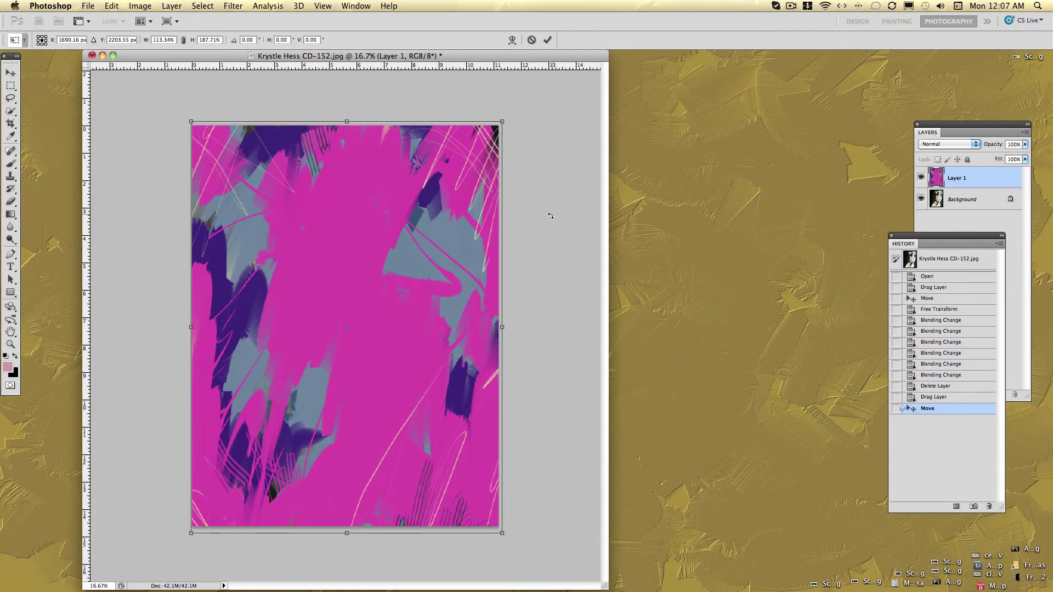
{"action": "key", "text": "Return"}
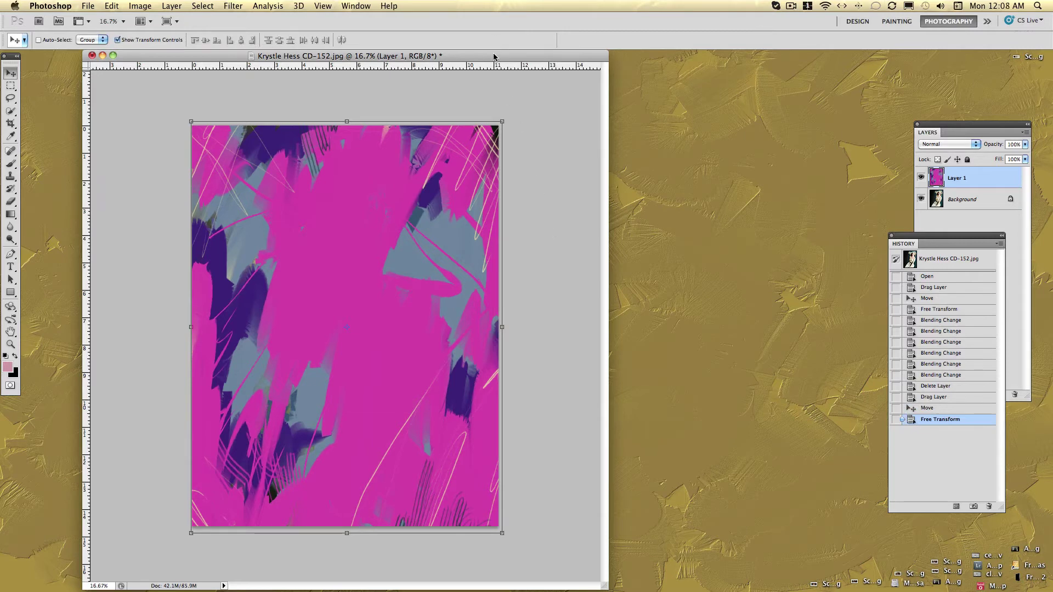
Arrange the portrait and its layer list side by side and set Layer 1's blending mode to Vivid Light
{"action": "left_click_drag", "start_coordinate": [493, 57], "coordinate": [455, 57]}
{"action": "left_click", "coordinate": [928, 125]}
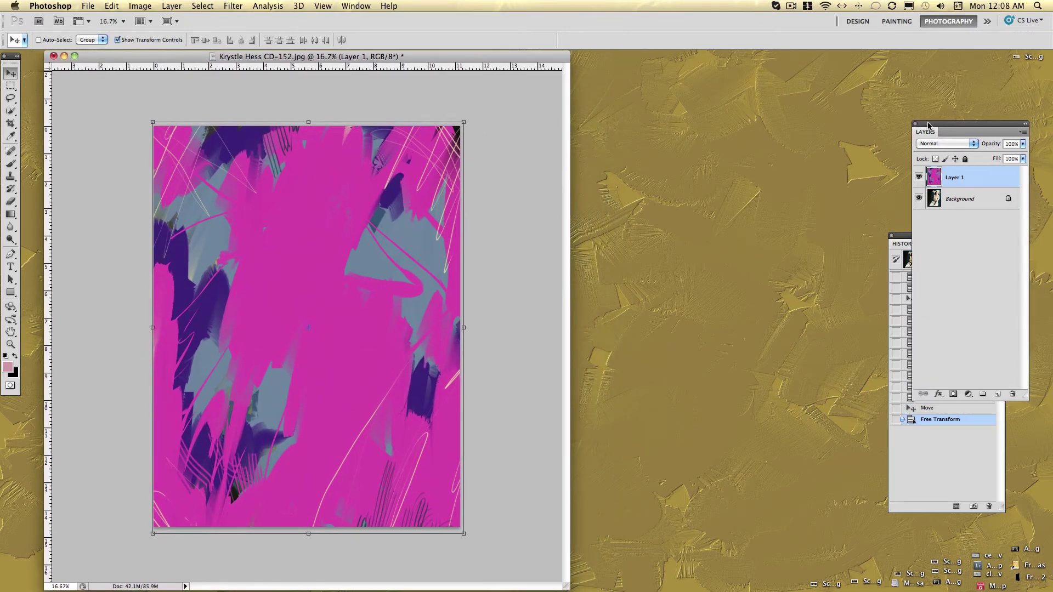
{"action": "left_click_drag", "start_coordinate": [929, 125], "coordinate": [609, 84]}
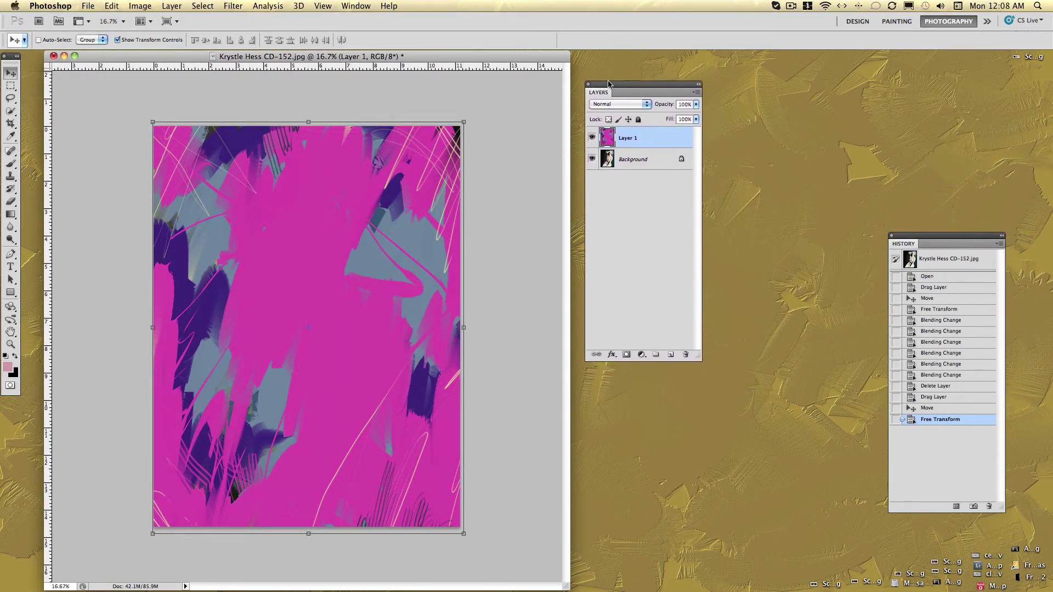
{"action": "left_click", "coordinate": [649, 106]}
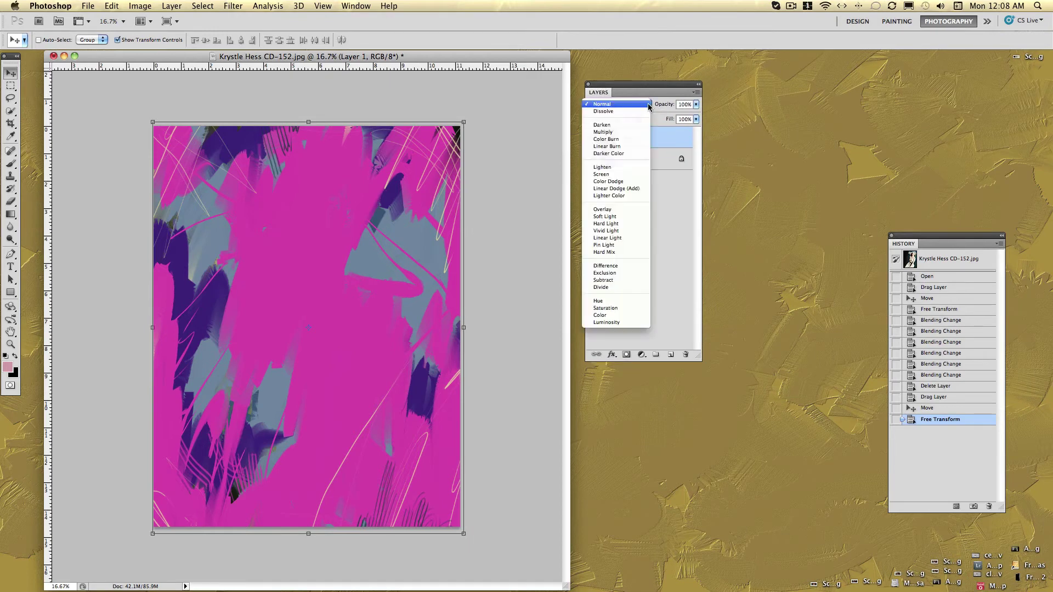
{"action": "left_click", "coordinate": [624, 231]}
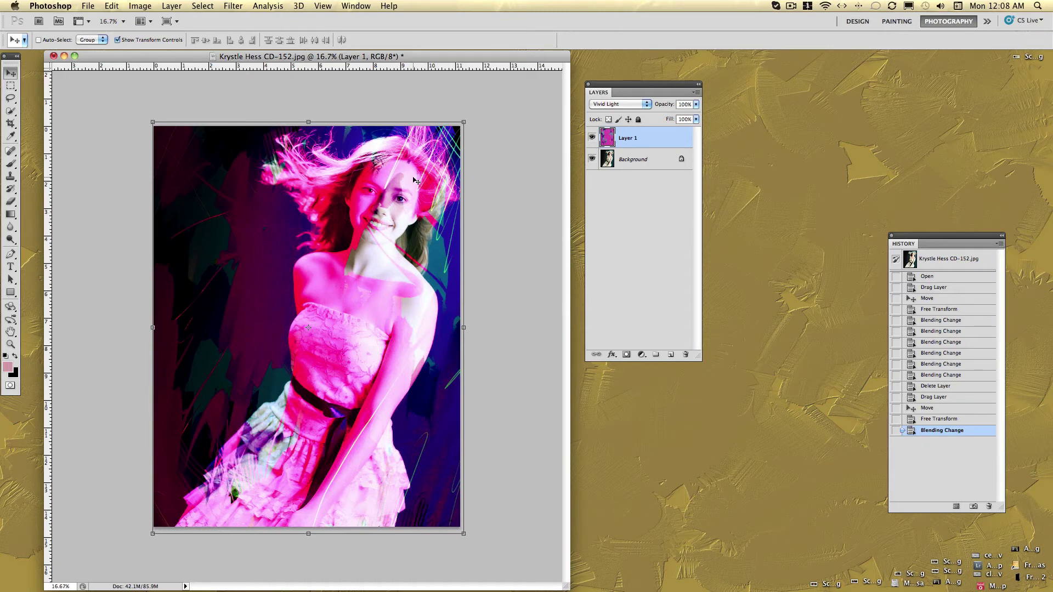
Add a layer mask to Layer 1 and paint it black with a size 500 brush over the face, neck, chest, shoulders and upper bodice
{"action": "left_click_drag", "start_coordinate": [418, 58], "coordinate": [411, 57]}
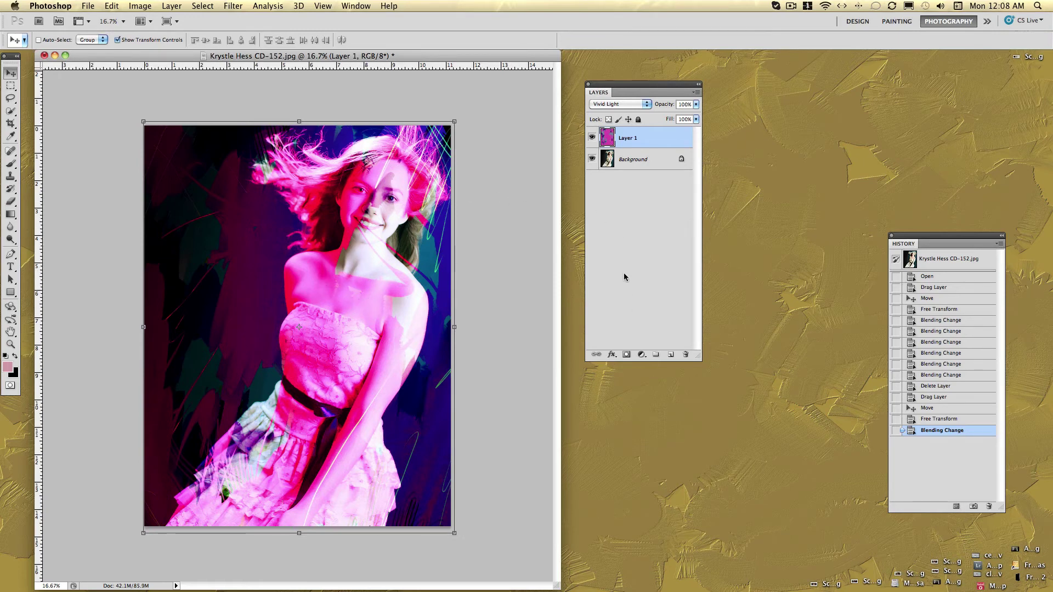
{"action": "left_click", "coordinate": [626, 355]}
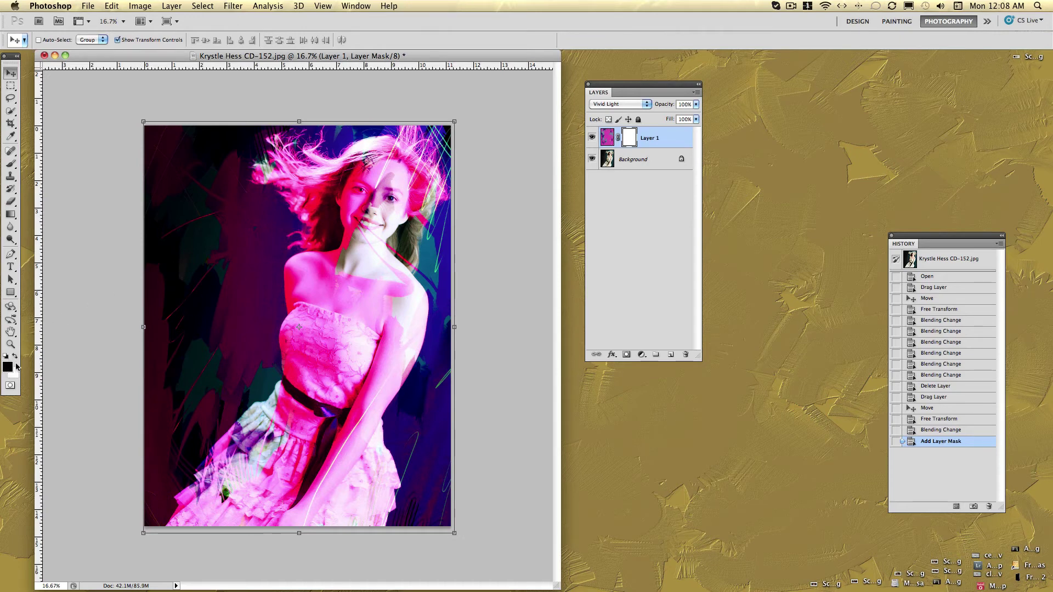
{"action": "key", "text": "b"}
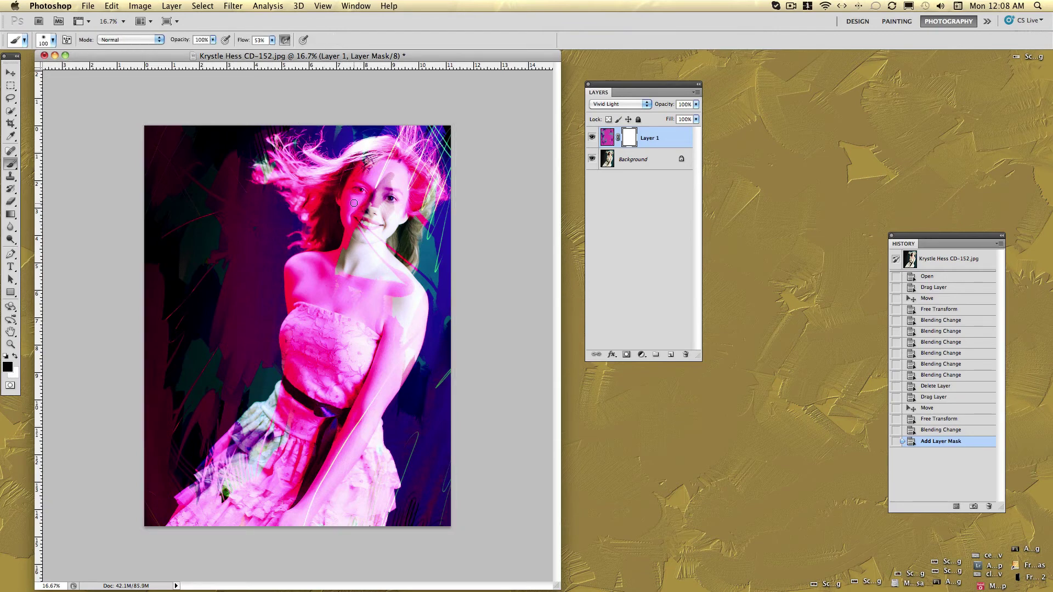
{"action": "key", "text": "bracketright"}
{"action": "key", "text": "bracketright"}
{"action": "key", "text": "bracketright"}
{"action": "key", "text": "bracketright"}
{"action": "mouse_move", "coordinate": [363, 200]}
{"action": "left_mouse_down"}
{"action": "mouse_move", "coordinate": [383, 174]}
{"action": "mouse_move", "coordinate": [371, 220]}
{"action": "mouse_move", "coordinate": [382, 167]}
{"action": "mouse_move", "coordinate": [371, 178]}
{"action": "mouse_move", "coordinate": [389, 216]}
{"action": "mouse_move", "coordinate": [395, 198]}
{"action": "mouse_move", "coordinate": [374, 159]}
{"action": "mouse_move", "coordinate": [363, 260]}
{"action": "mouse_move", "coordinate": [337, 277]}
{"action": "mouse_move", "coordinate": [342, 284]}
{"action": "mouse_move", "coordinate": [354, 255]}
{"action": "mouse_move", "coordinate": [364, 277]}
{"action": "left_mouse_up"}
{"action": "left_click_drag", "start_coordinate": [372, 201], "coordinate": [377, 188]}
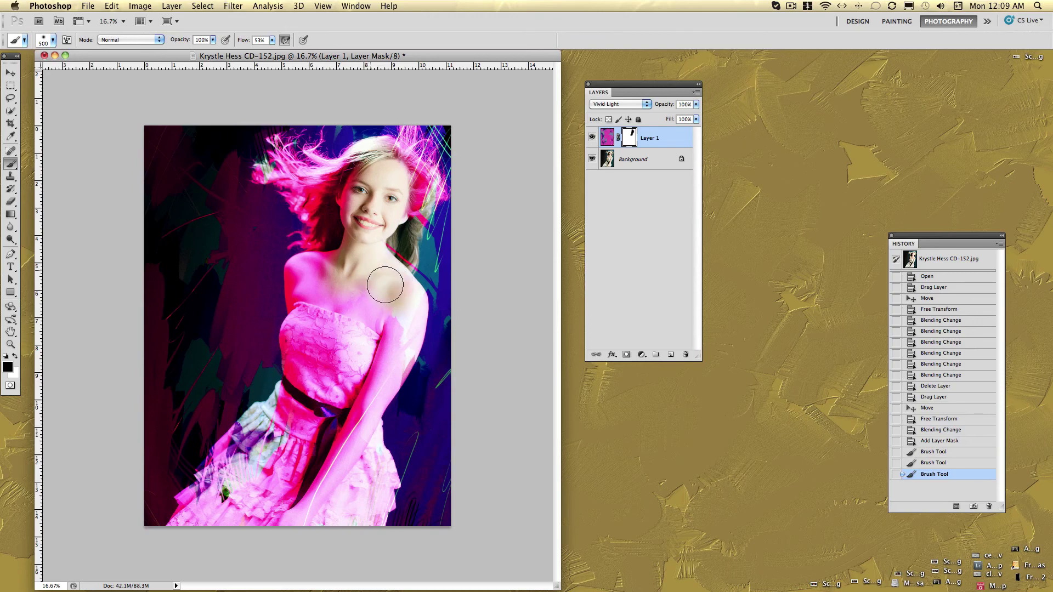
{"action": "mouse_move", "coordinate": [385, 285]}
{"action": "left_mouse_down"}
{"action": "mouse_move", "coordinate": [336, 316]}
{"action": "mouse_move", "coordinate": [318, 313]}
{"action": "mouse_move", "coordinate": [319, 332]}
{"action": "mouse_move", "coordinate": [345, 330]}
{"action": "mouse_move", "coordinate": [330, 306]}
{"action": "mouse_move", "coordinate": [374, 308]}
{"action": "mouse_move", "coordinate": [315, 280]}
{"action": "mouse_move", "coordinate": [328, 309]}
{"action": "mouse_move", "coordinate": [315, 288]}
{"action": "mouse_move", "coordinate": [323, 302]}
{"action": "mouse_move", "coordinate": [392, 310]}
{"action": "mouse_move", "coordinate": [406, 345]}
{"action": "mouse_move", "coordinate": [394, 340]}
{"action": "mouse_move", "coordinate": [411, 357]}
{"action": "mouse_move", "coordinate": [395, 336]}
{"action": "left_mouse_up"}
{"action": "left_click", "coordinate": [391, 310]}
Reduce the brush to 200 and mask the texture off the extended arm, the side of the neck and the hair beside the face
{"action": "key", "text": "bracketleft"}
{"action": "key", "text": "bracketleft"}
{"action": "key", "text": "bracketleft"}
{"action": "key", "text": "bracketleft"}
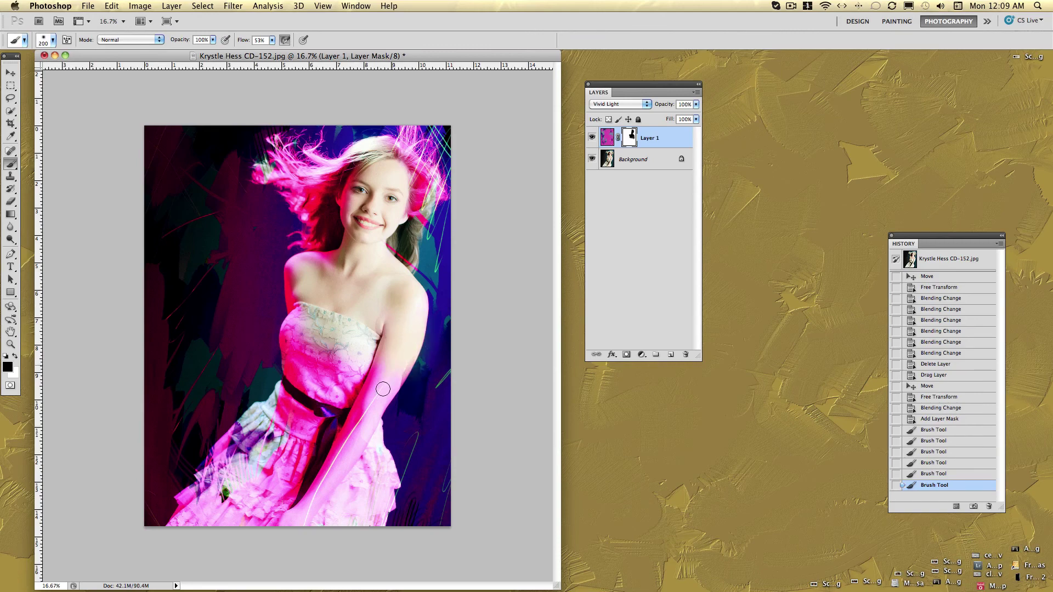
{"action": "mouse_move", "coordinate": [383, 389]}
{"action": "left_mouse_down"}
{"action": "mouse_move", "coordinate": [386, 366]}
{"action": "mouse_move", "coordinate": [373, 401]}
{"action": "mouse_move", "coordinate": [408, 370]}
{"action": "mouse_move", "coordinate": [335, 463]}
{"action": "mouse_move", "coordinate": [344, 449]}
{"action": "mouse_move", "coordinate": [340, 476]}
{"action": "mouse_move", "coordinate": [375, 434]}
{"action": "mouse_move", "coordinate": [288, 527]}
{"action": "mouse_move", "coordinate": [305, 528]}
{"action": "mouse_move", "coordinate": [318, 489]}
{"action": "mouse_move", "coordinate": [405, 372]}
{"action": "mouse_move", "coordinate": [406, 299]}
{"action": "left_mouse_up"}
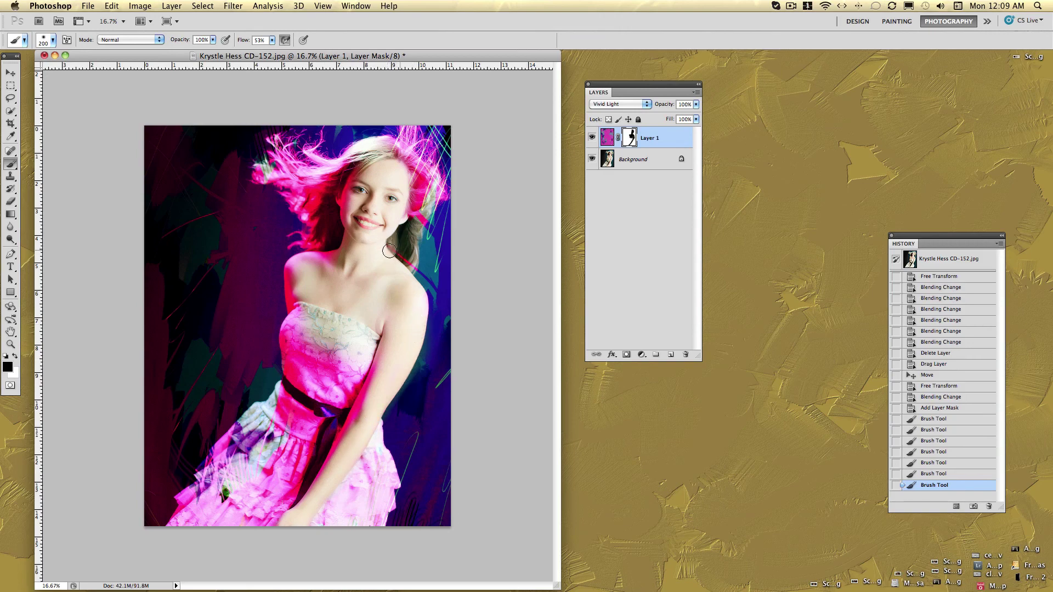
{"action": "left_click", "coordinate": [386, 247]}
{"action": "mouse_move", "coordinate": [395, 231]}
{"action": "left_mouse_down"}
{"action": "mouse_move", "coordinate": [422, 219]}
{"action": "mouse_move", "coordinate": [411, 173]}
{"action": "mouse_move", "coordinate": [392, 146]}
{"action": "mouse_move", "coordinate": [360, 155]}
{"action": "left_mouse_up"}
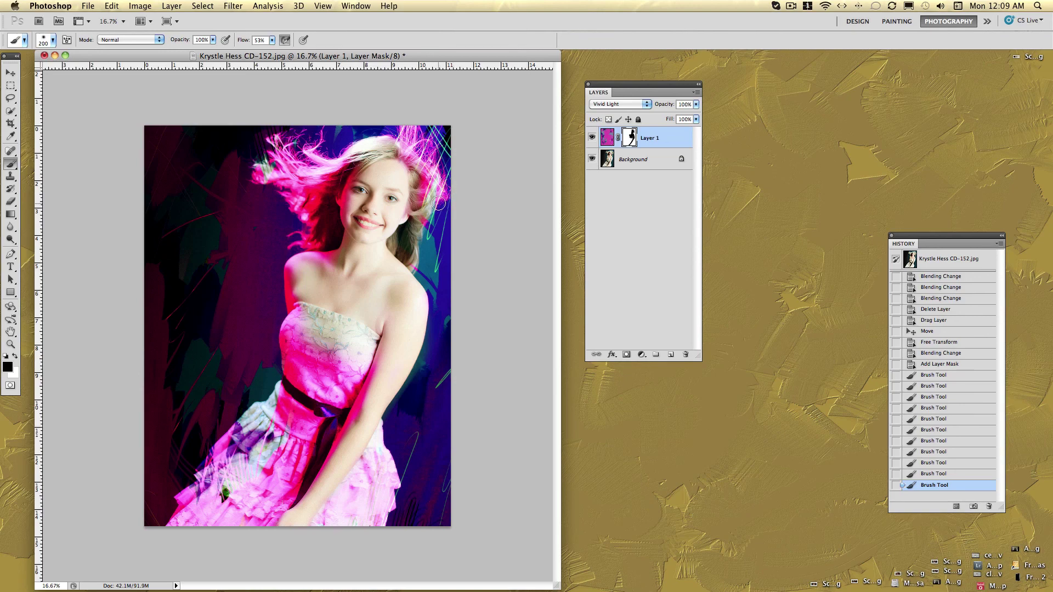
Merge the visible layers, combining the masked texture with the portrait
{"action": "left_click", "coordinate": [172, 6]}
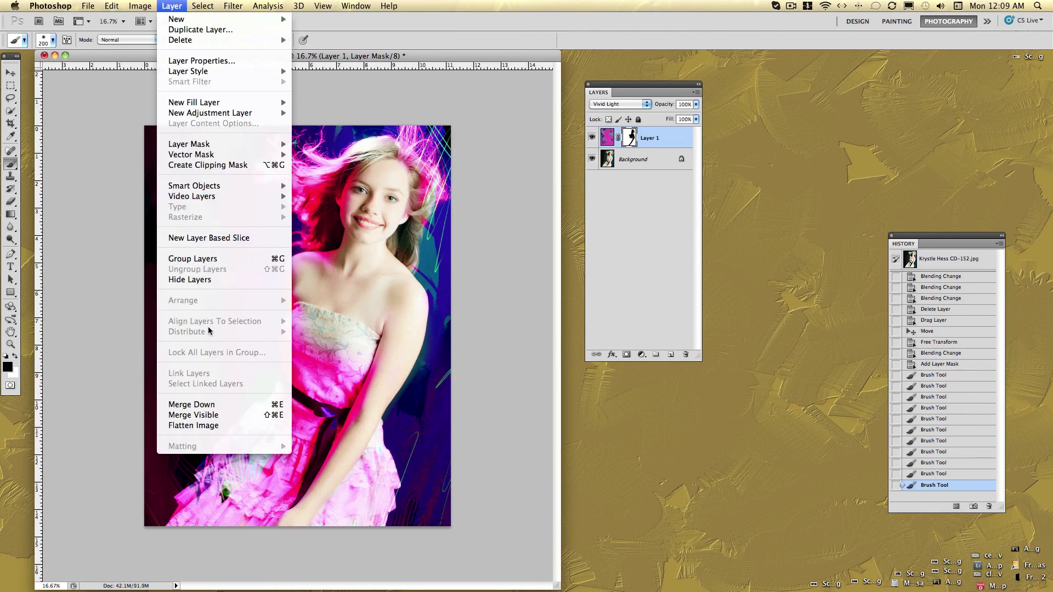
{"action": "left_click", "coordinate": [217, 420]}
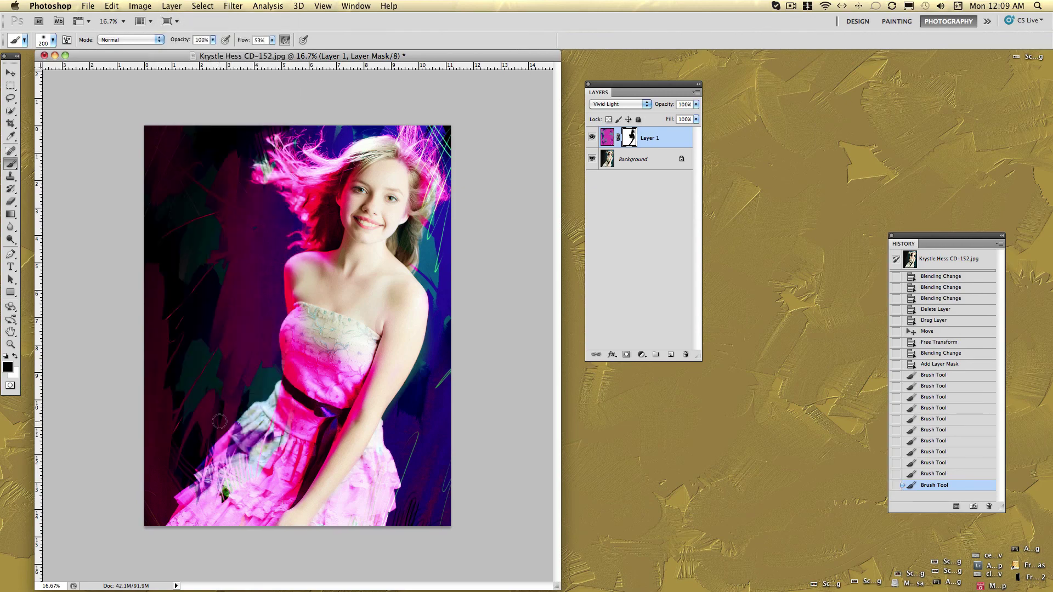